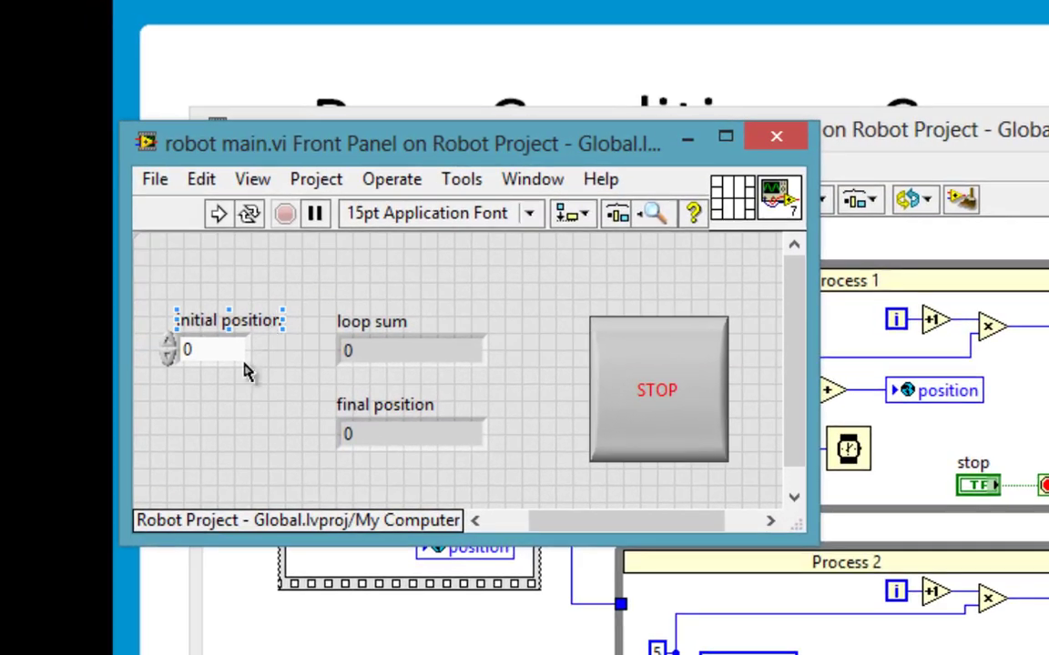
# Run the robot main VI, then stop it with the STOP button
pyautogui.click(212, 353)
pyautogui.click(218, 321)
pyautogui.click(220, 215)
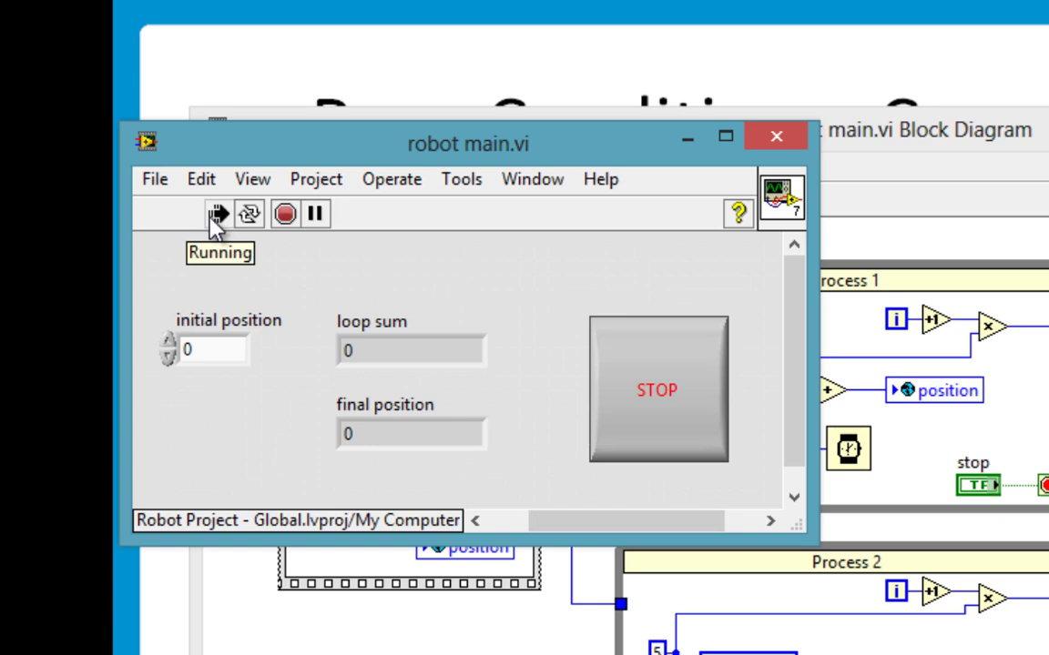
pyautogui.click(683, 386)
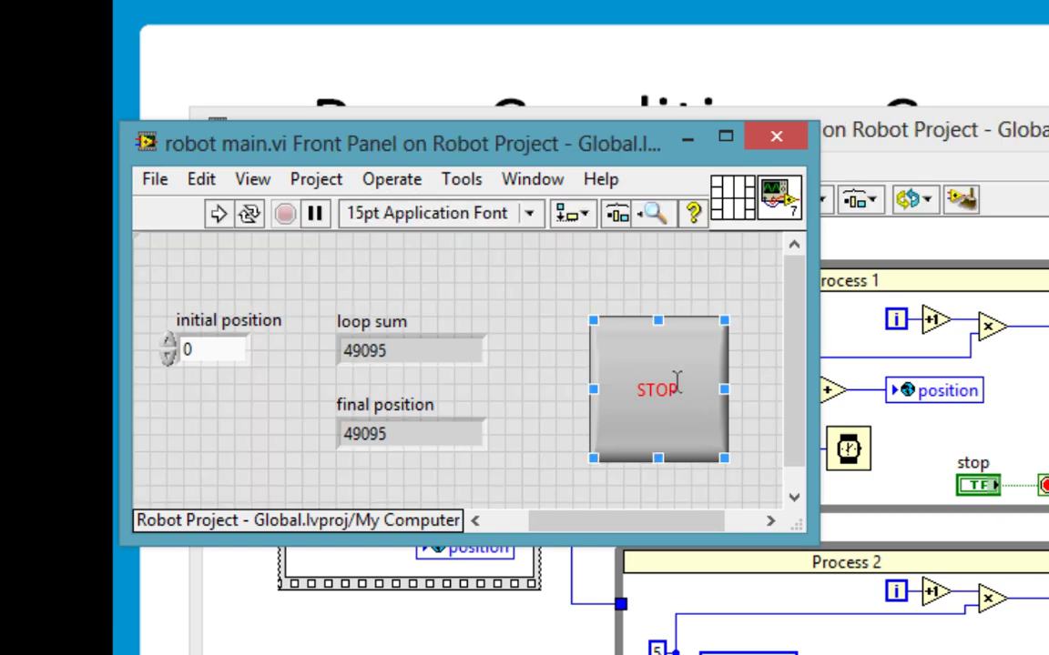
# Check that the final position indicator reads 49095, matching loop sum
pyautogui.click(425, 437)
pyautogui.doubleClick(426, 437)
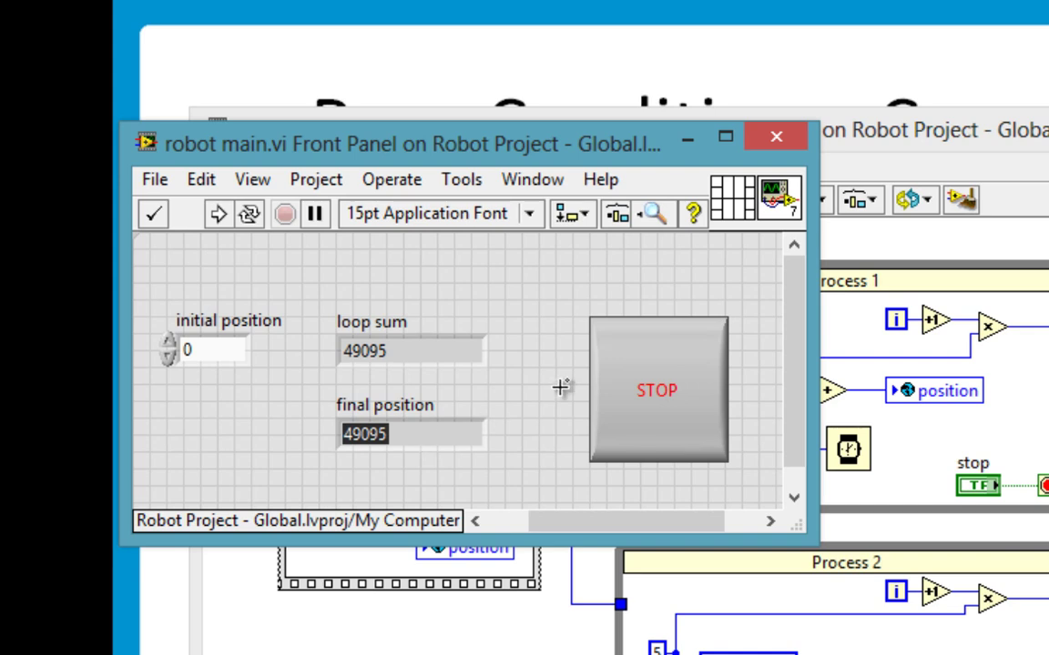
pyautogui.press('Return')
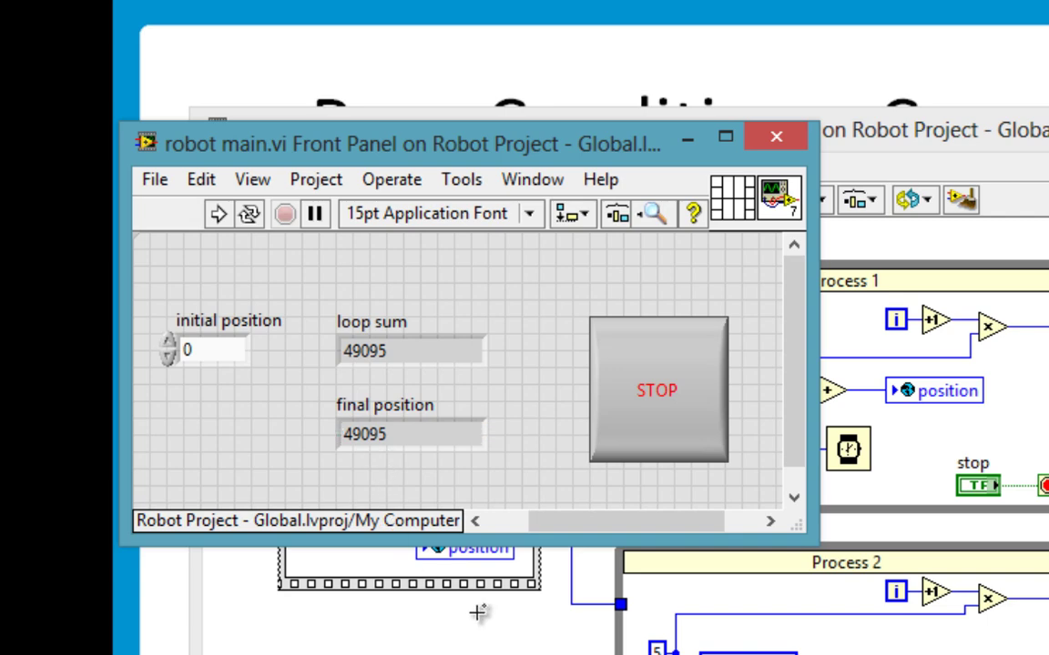
# On the block diagram, trace Process 1's add-10 wire and its loop
pyautogui.click(550, 631)
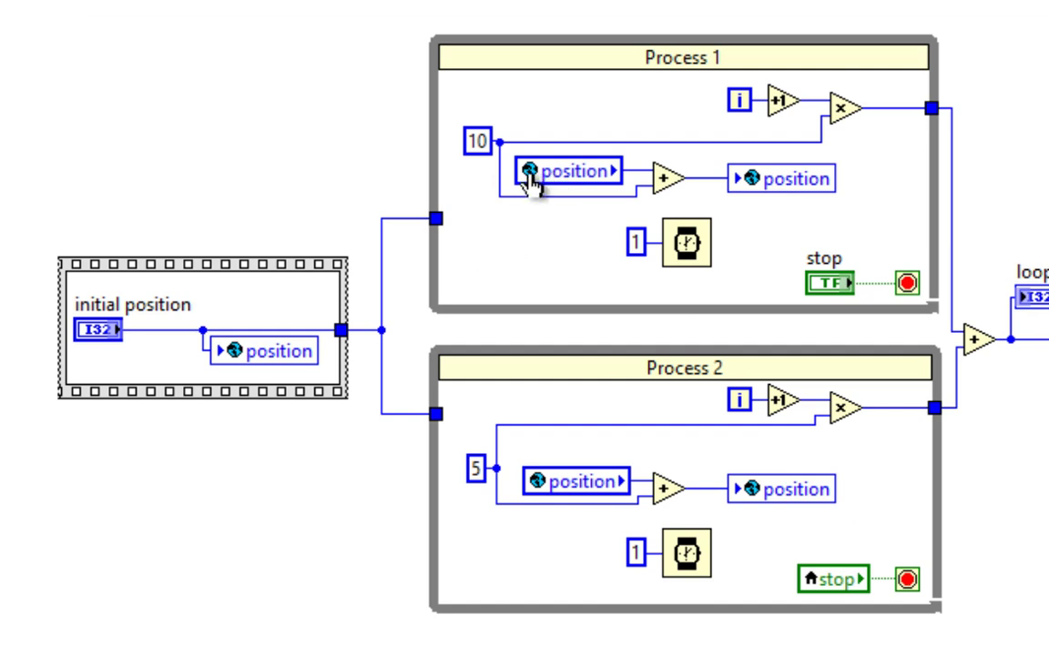
pyautogui.click(542, 195)
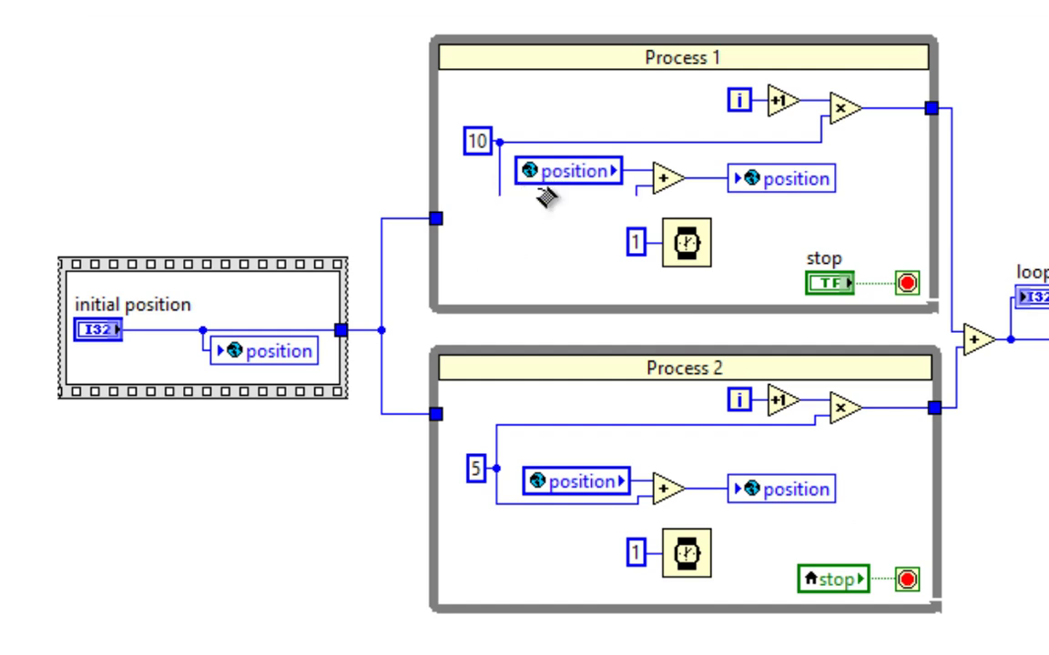
pyautogui.moveTo(480, 192); pyautogui.dragTo(293, 192)
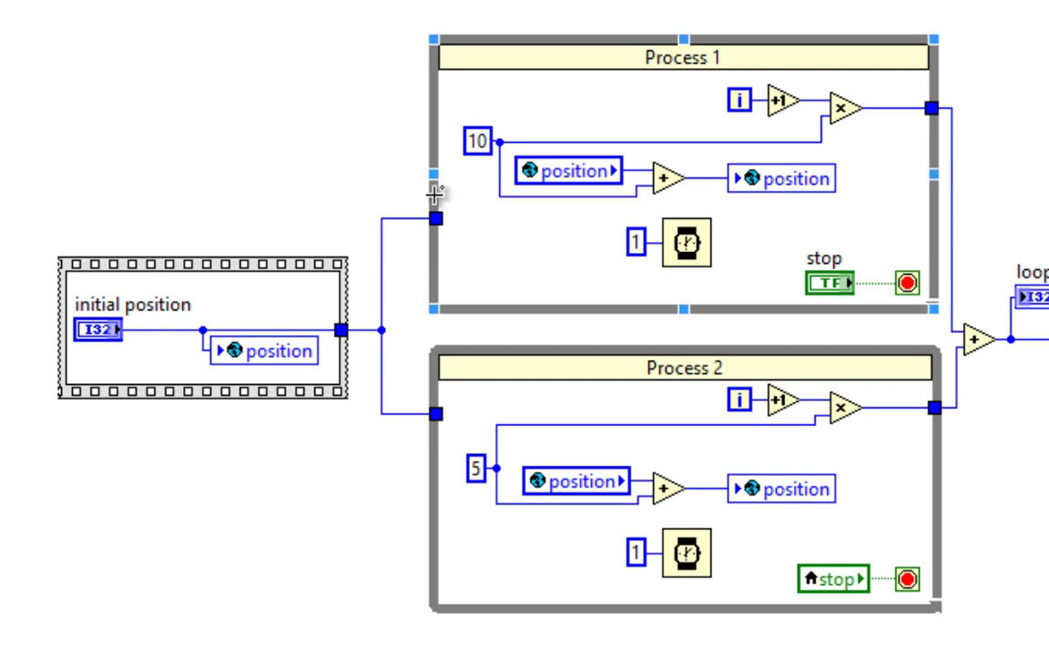
pyautogui.moveTo(50, 161); pyautogui.dragTo(465, 506)
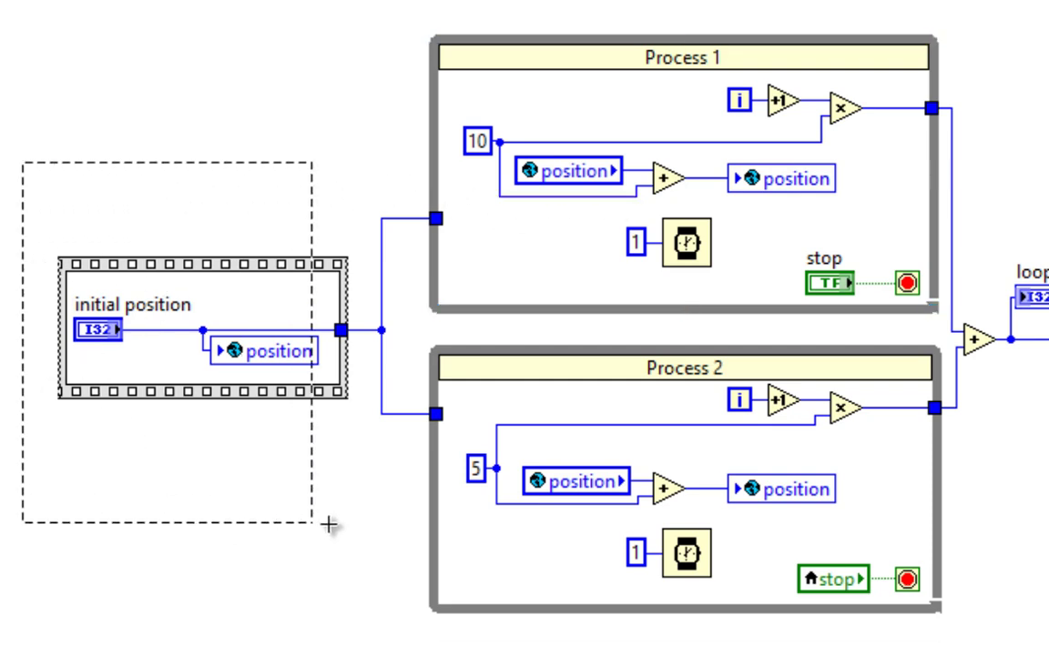
pyautogui.click(465, 506)
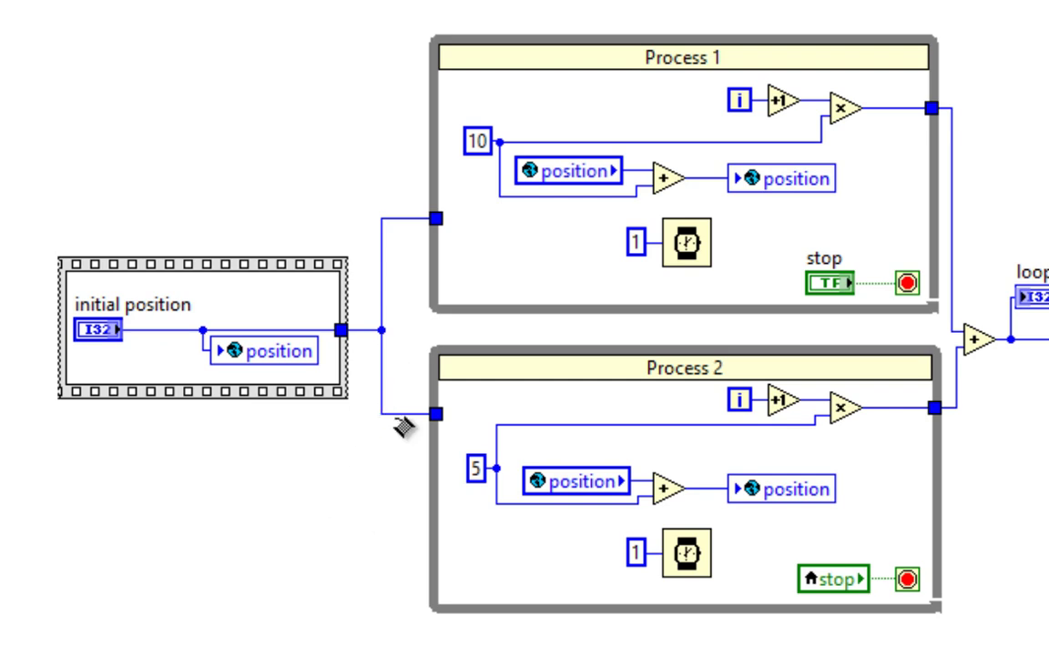
pyautogui.click(436, 366)
pyautogui.click(436, 224)
# Inspect the initial position sequence and the constant 5 in Process 2
pyautogui.click(294, 434)
pyautogui.click(173, 395)
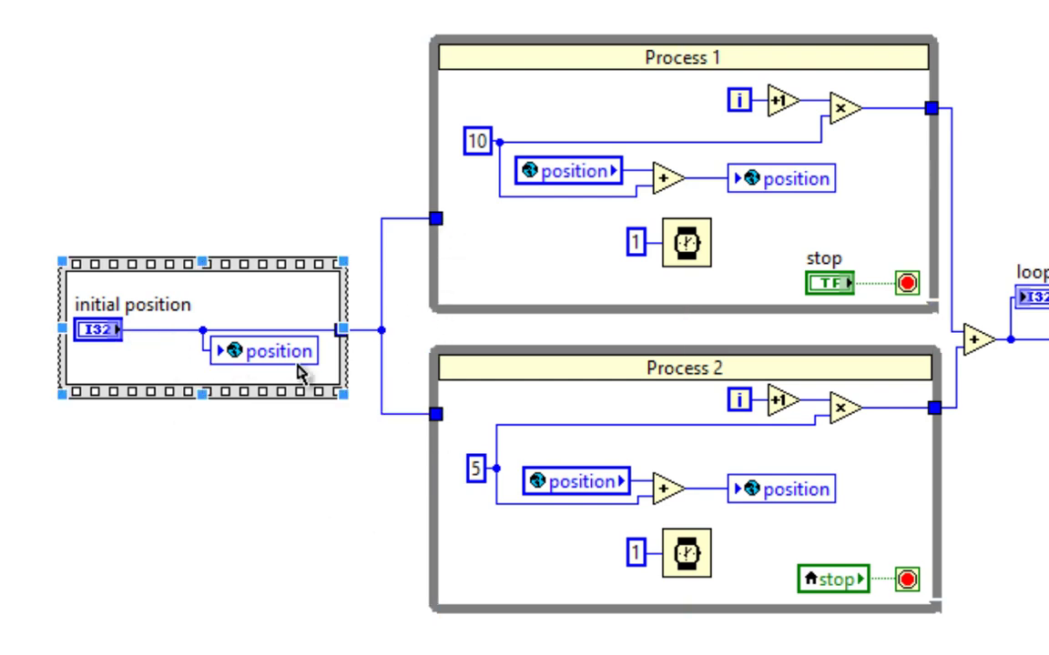
pyautogui.click(278, 456)
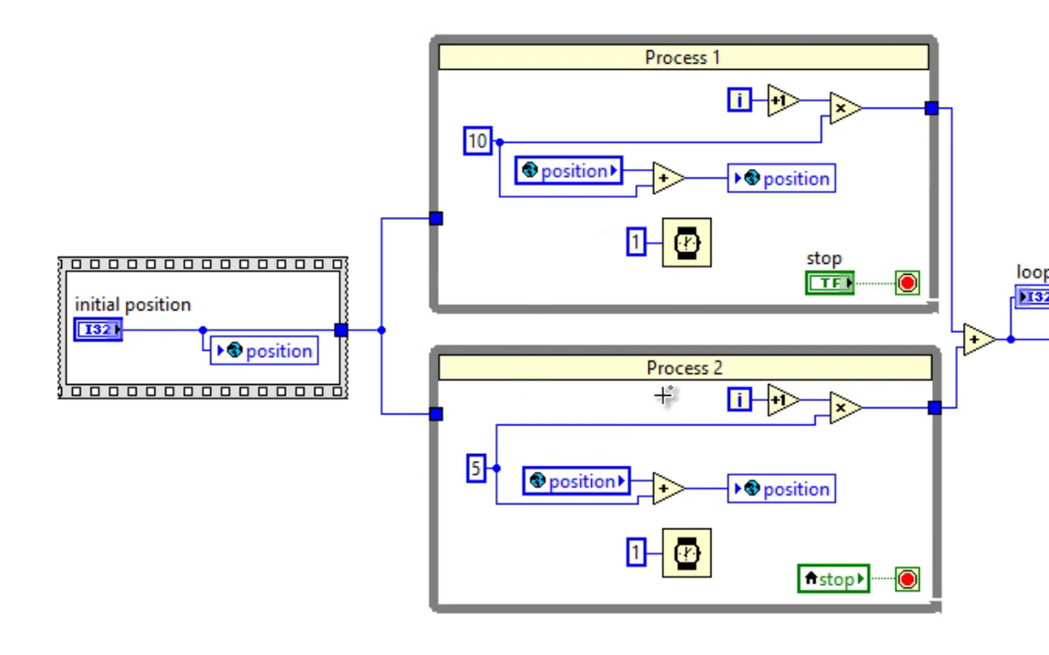
pyautogui.click(476, 470)
pyautogui.click(471, 510)
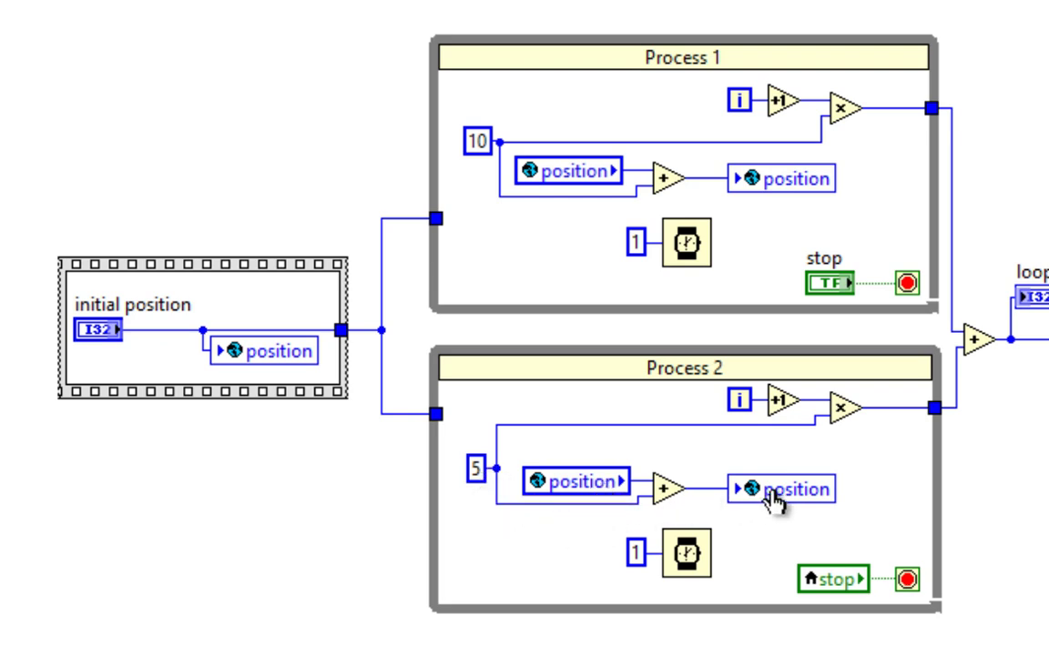
pyautogui.click(743, 308)
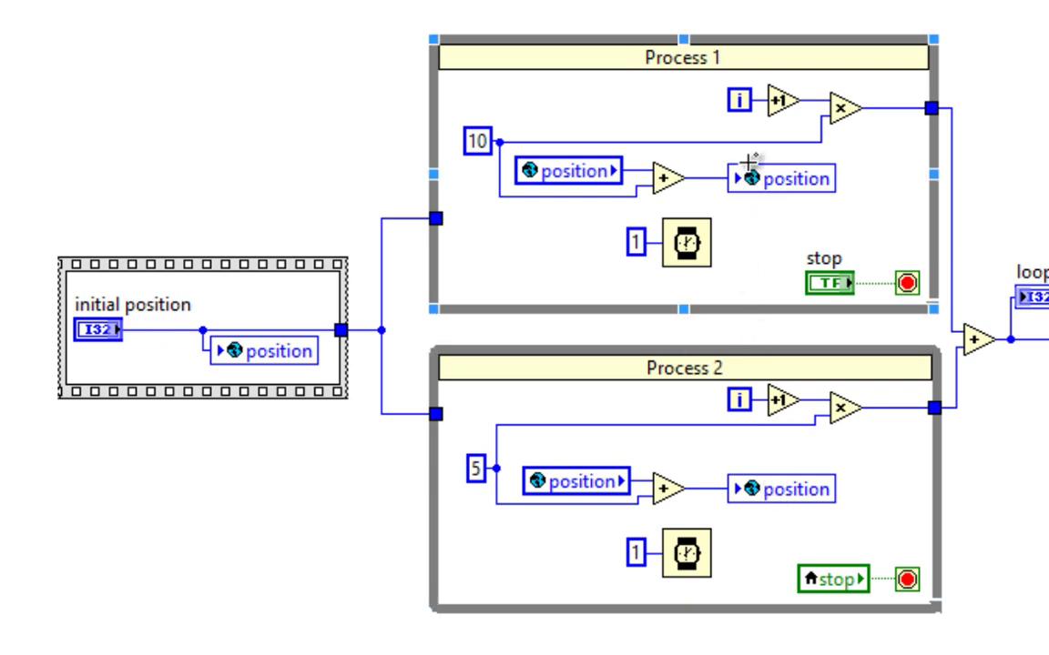
pyautogui.doubleClick(751, 176)
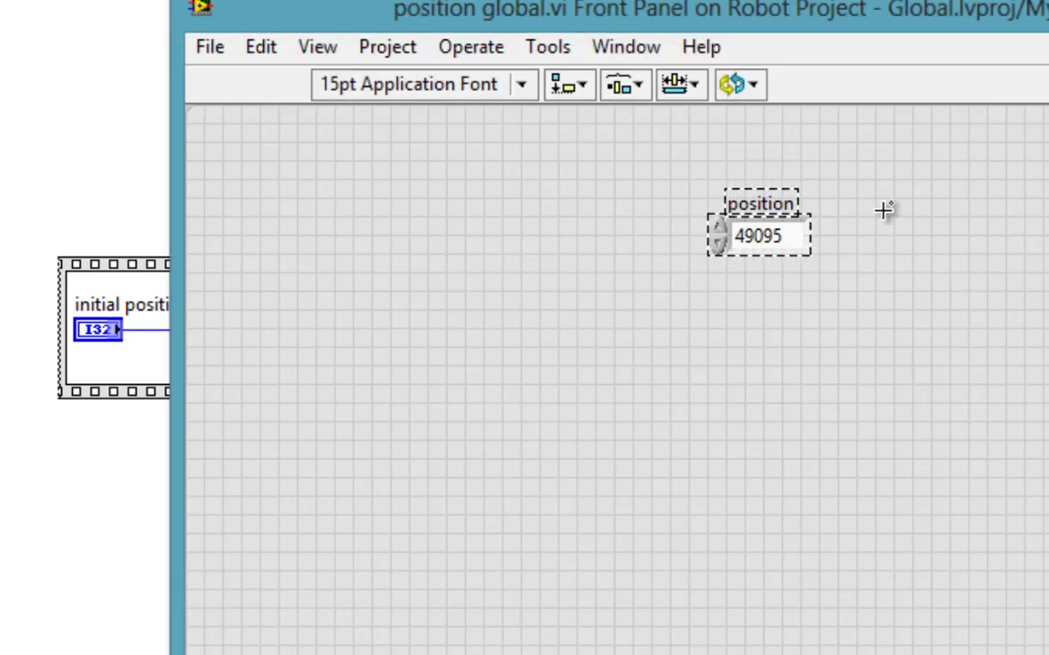
pyautogui.click(877, 250)
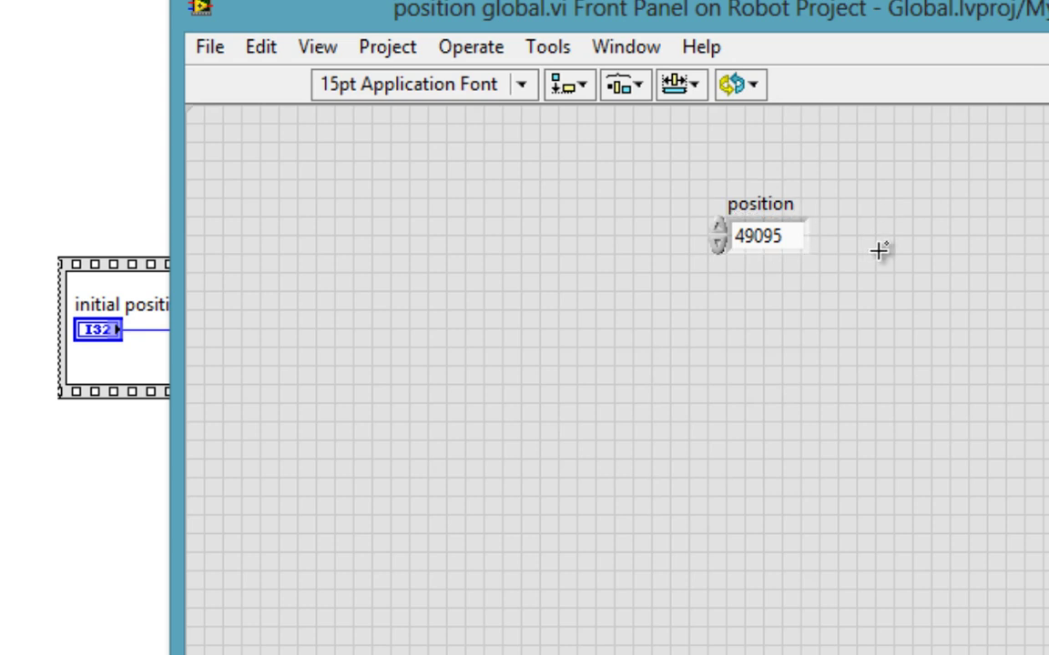
pyautogui.click(761, 203)
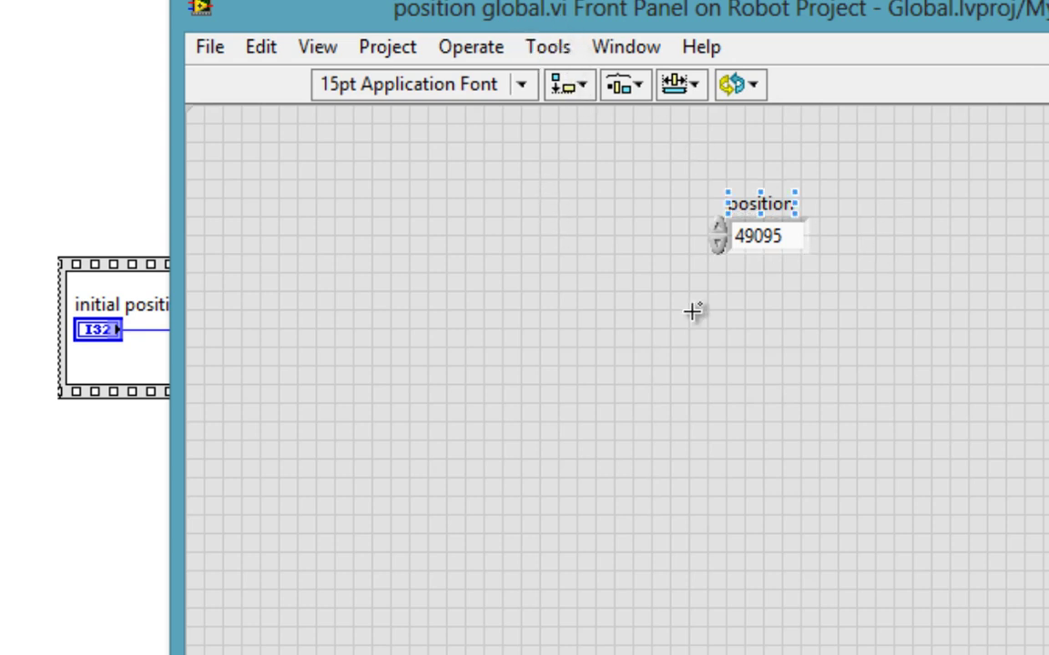
pyautogui.click(701, 264)
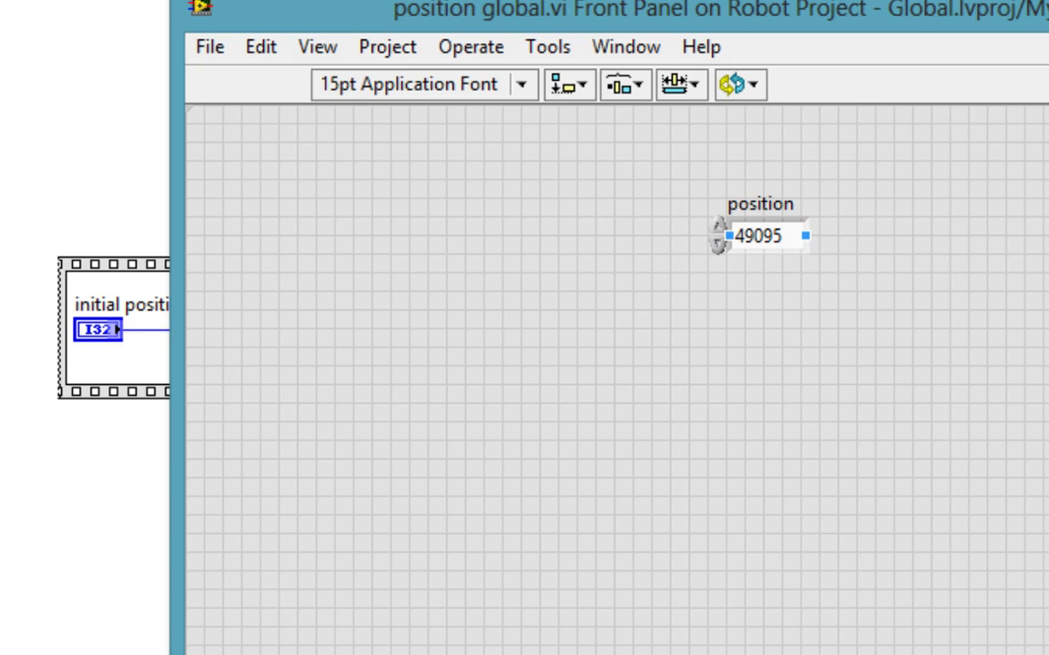
pyautogui.hotkey('ctrl', 'w')
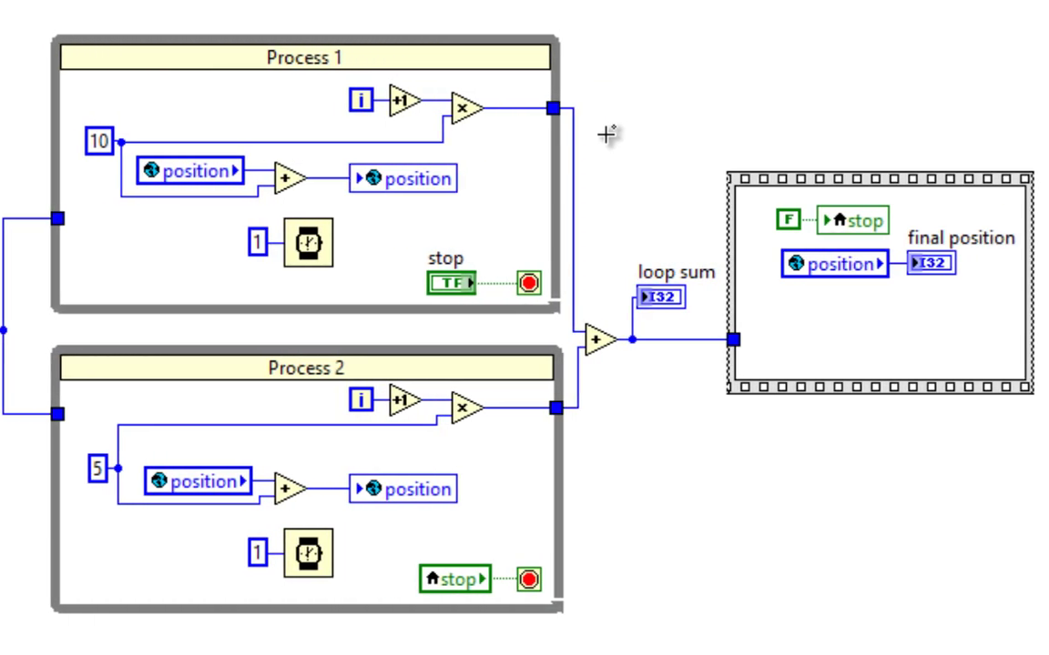
pyautogui.click(687, 272)
pyautogui.click(728, 323)
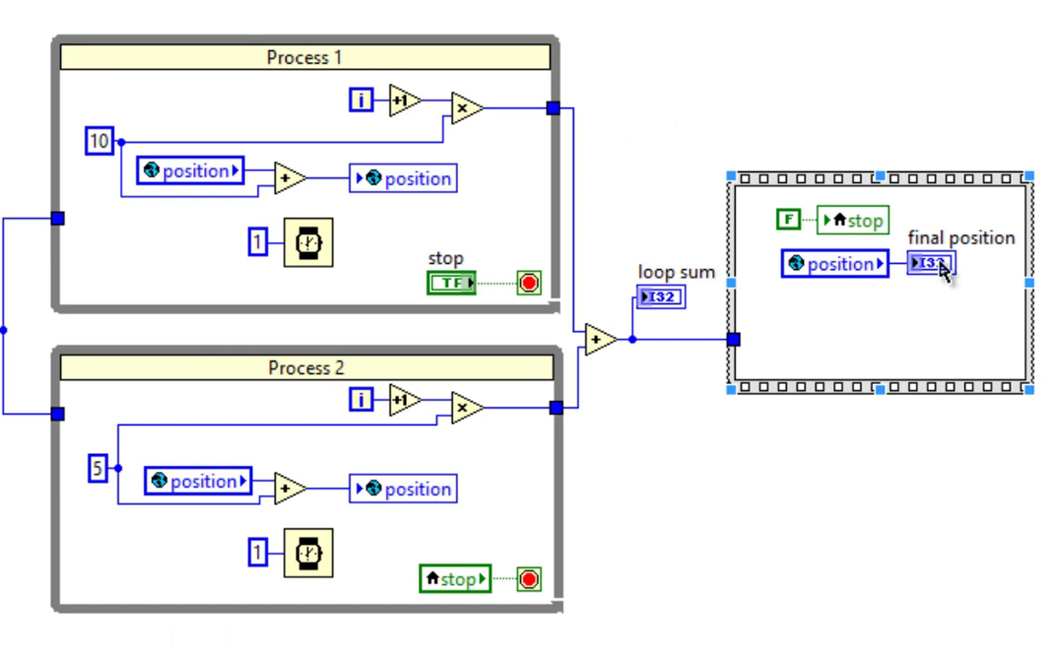
pyautogui.click(865, 283)
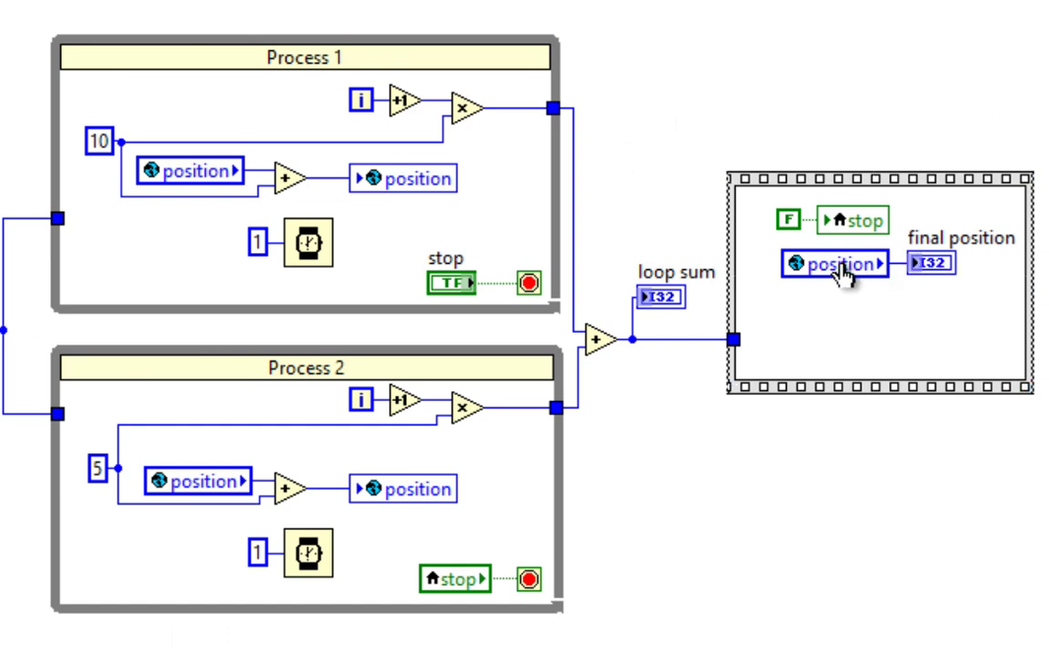
pyautogui.click(731, 185)
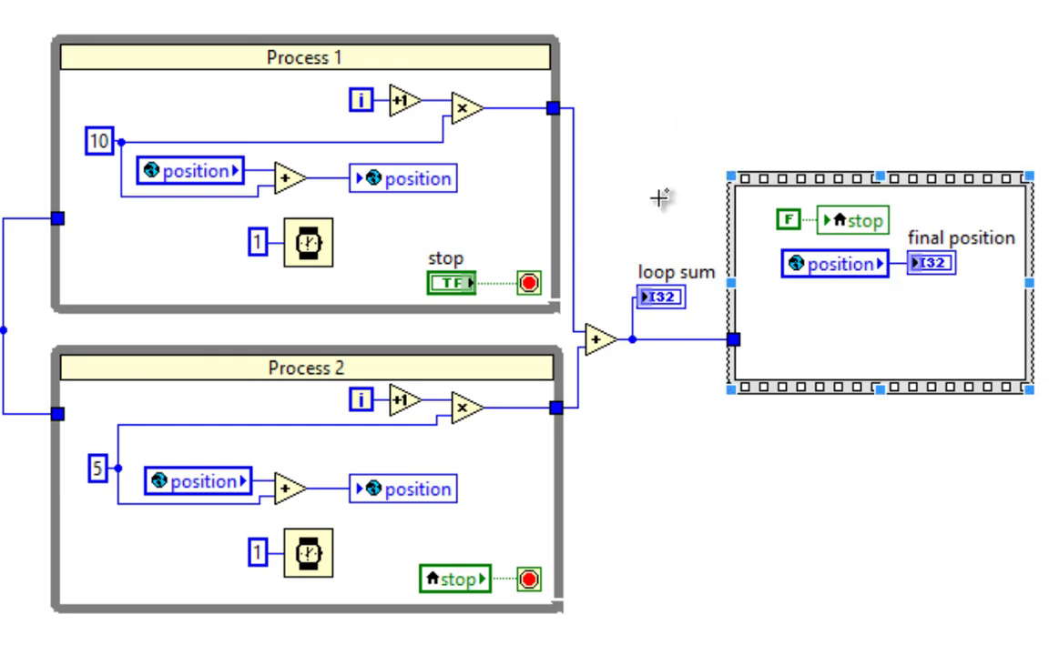
pyautogui.click(330, 87)
pyautogui.moveTo(333, 81); pyautogui.dragTo(382, 127)
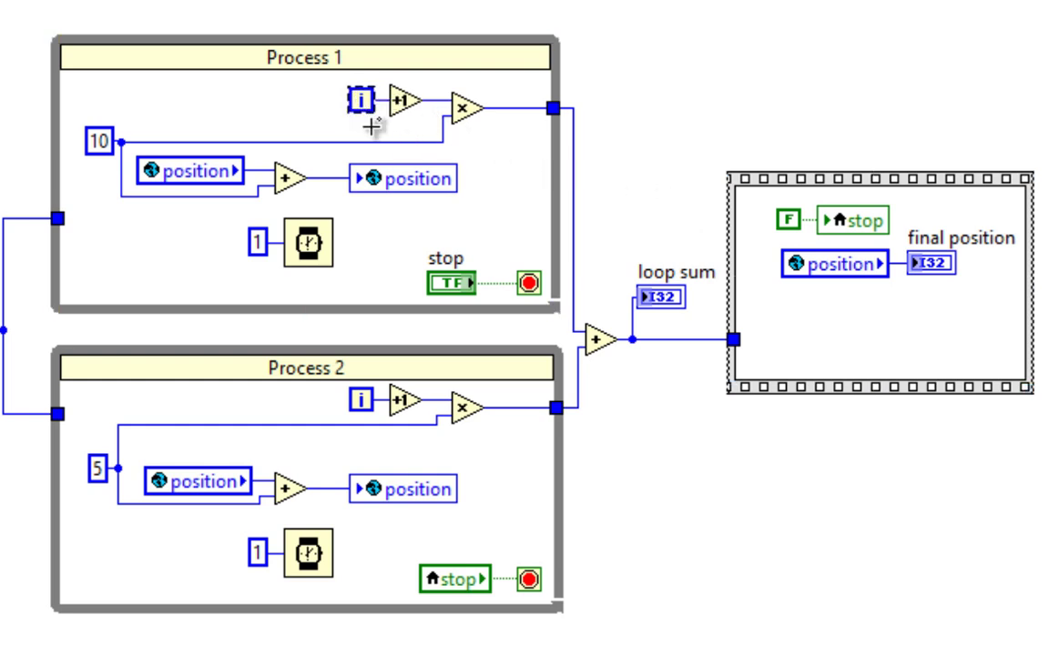
pyautogui.click(400, 102)
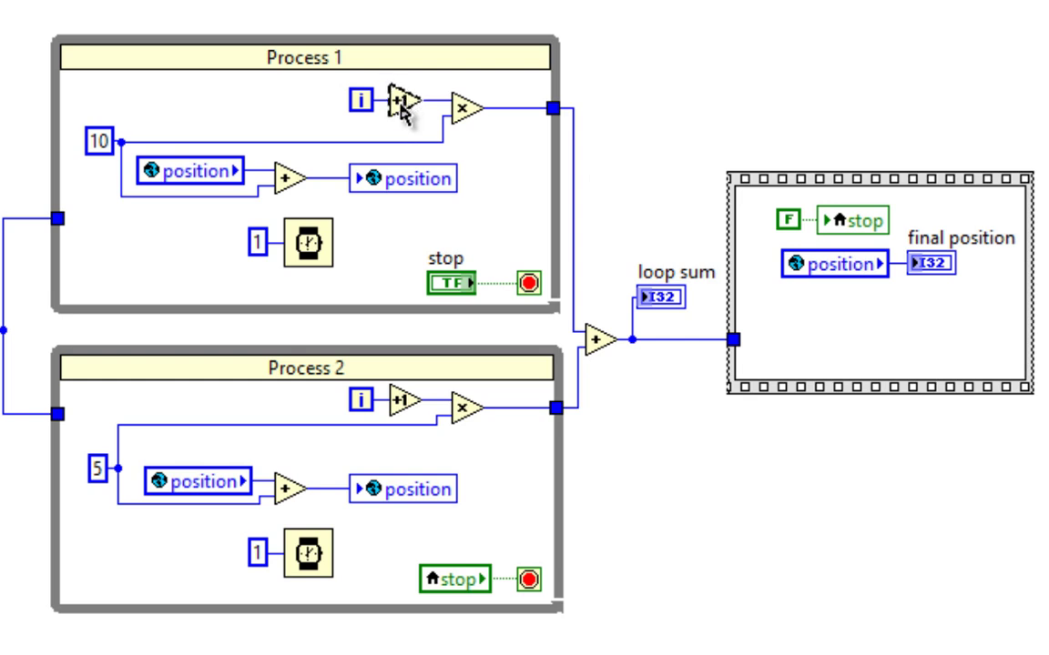
pyautogui.click(483, 155)
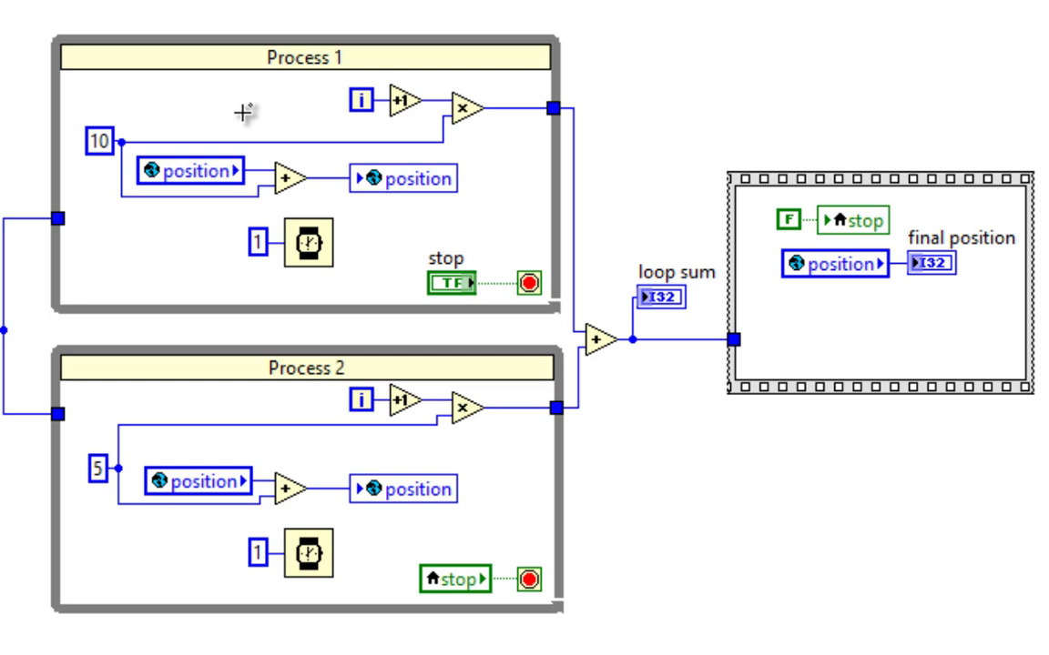
pyautogui.click(188, 37)
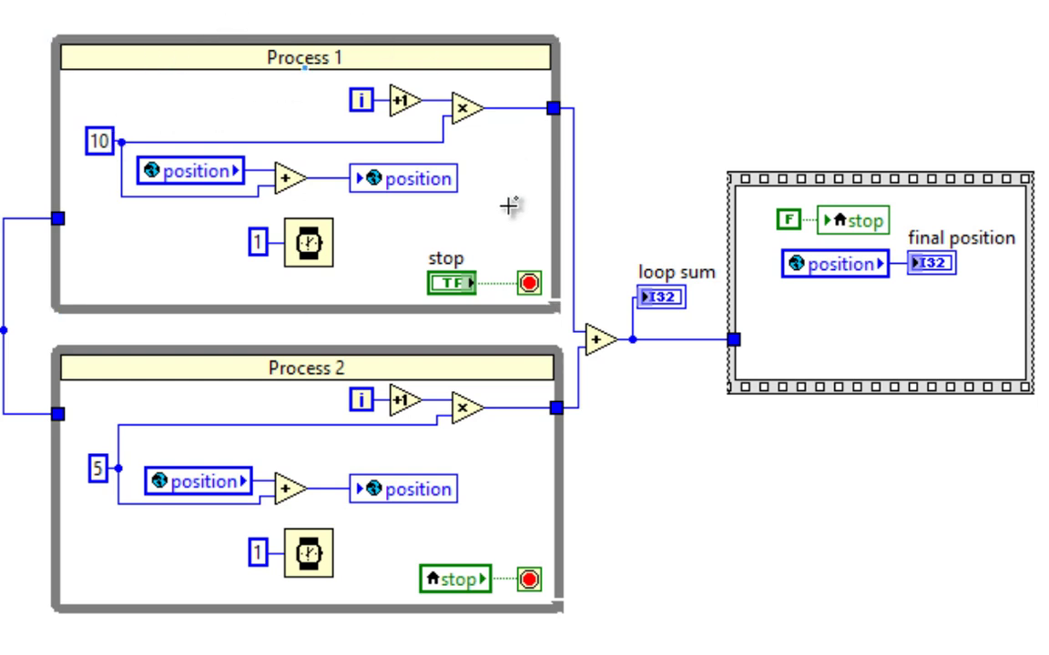
pyautogui.click(579, 126)
pyautogui.click(557, 455)
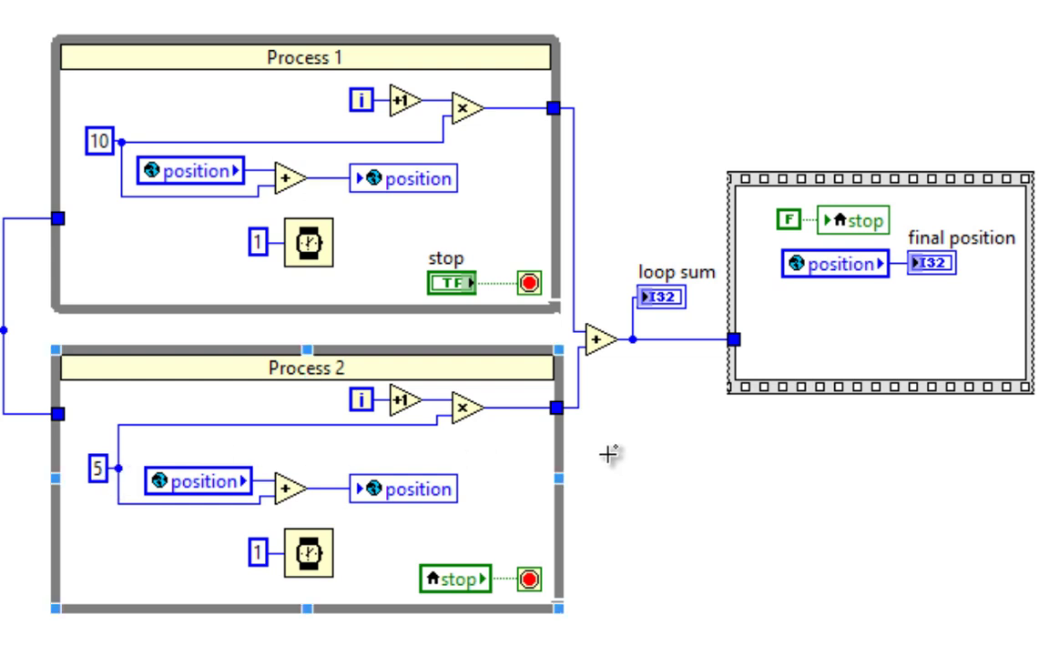
pyautogui.click(582, 354)
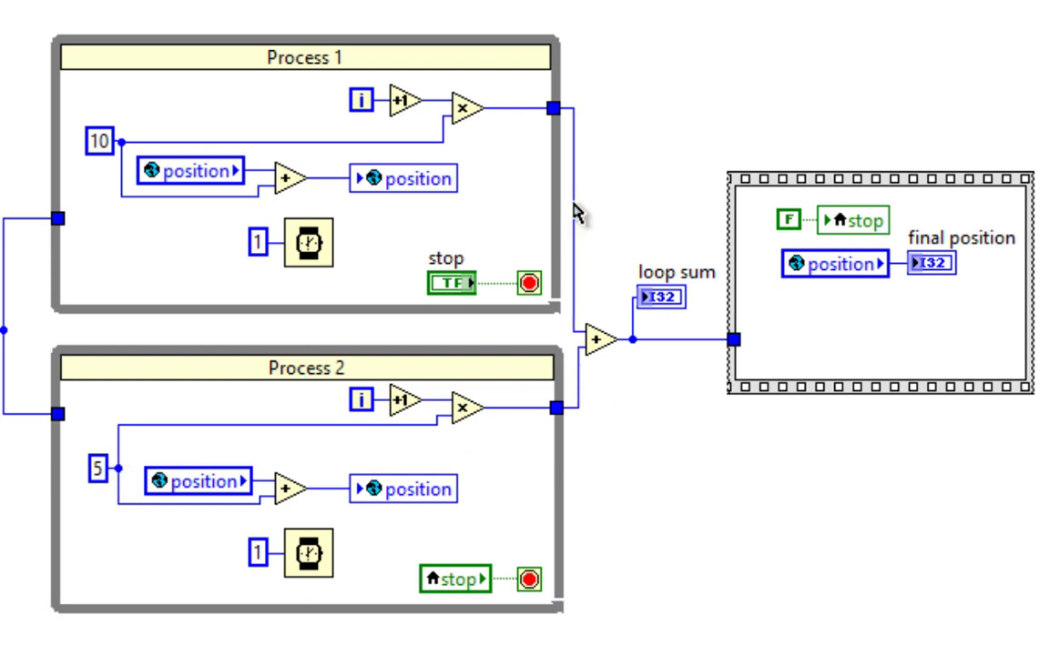
pyautogui.doubleClick(574, 206)
pyautogui.click(586, 386)
pyautogui.click(734, 286)
pyautogui.click(714, 274)
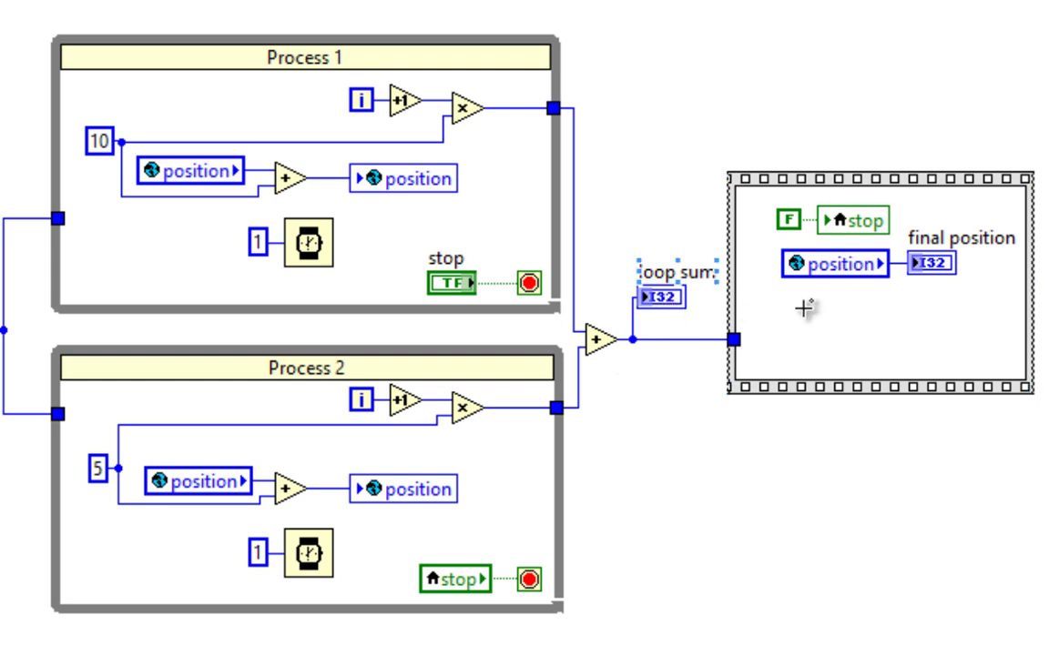
pyautogui.moveTo(623, 25)
pyautogui.mouseDown()
pyautogui.moveTo(29, 314)
pyautogui.moveTo(398, 595)
pyautogui.moveTo(555, 642)
pyautogui.mouseUp()
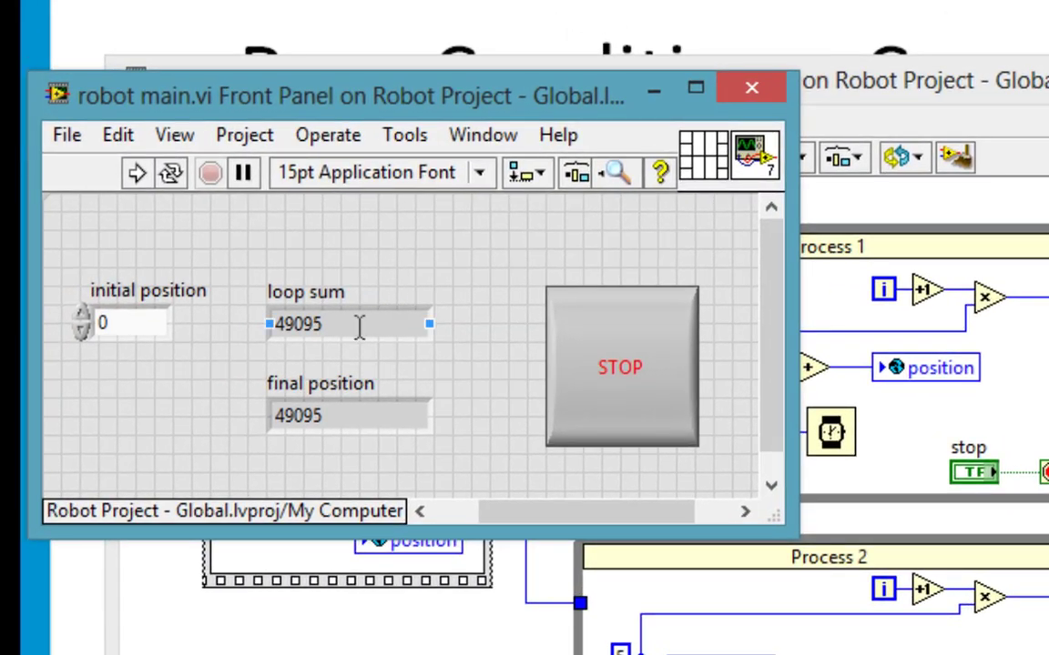
# Note the 49095 values, then run and stop the VI three times
pyautogui.doubleClick(357, 325)
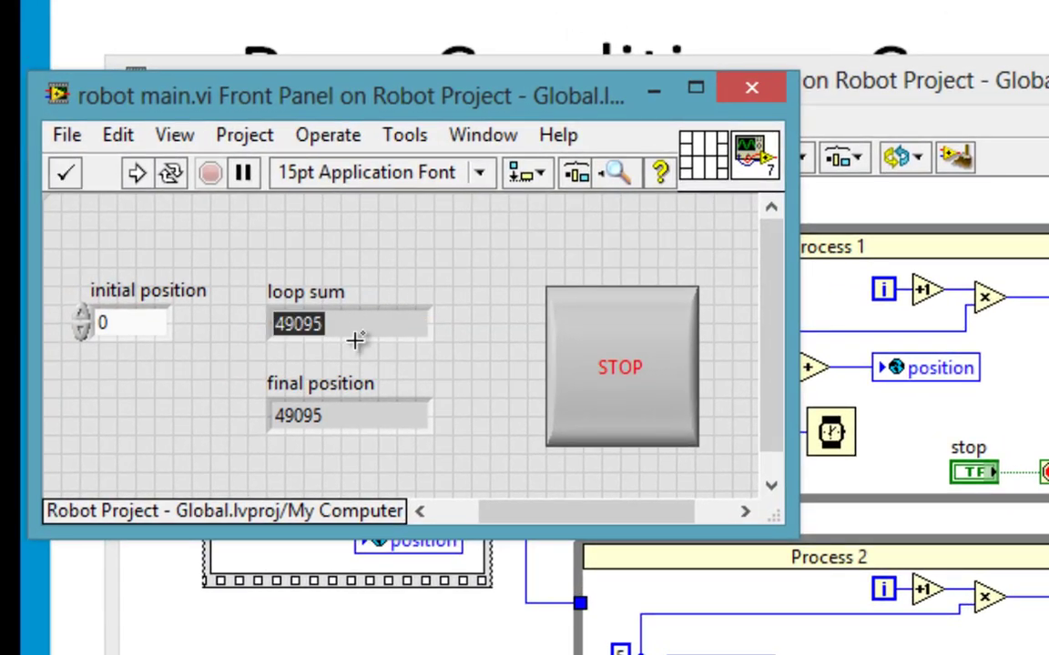
pyautogui.doubleClick(346, 420)
pyautogui.click(360, 223)
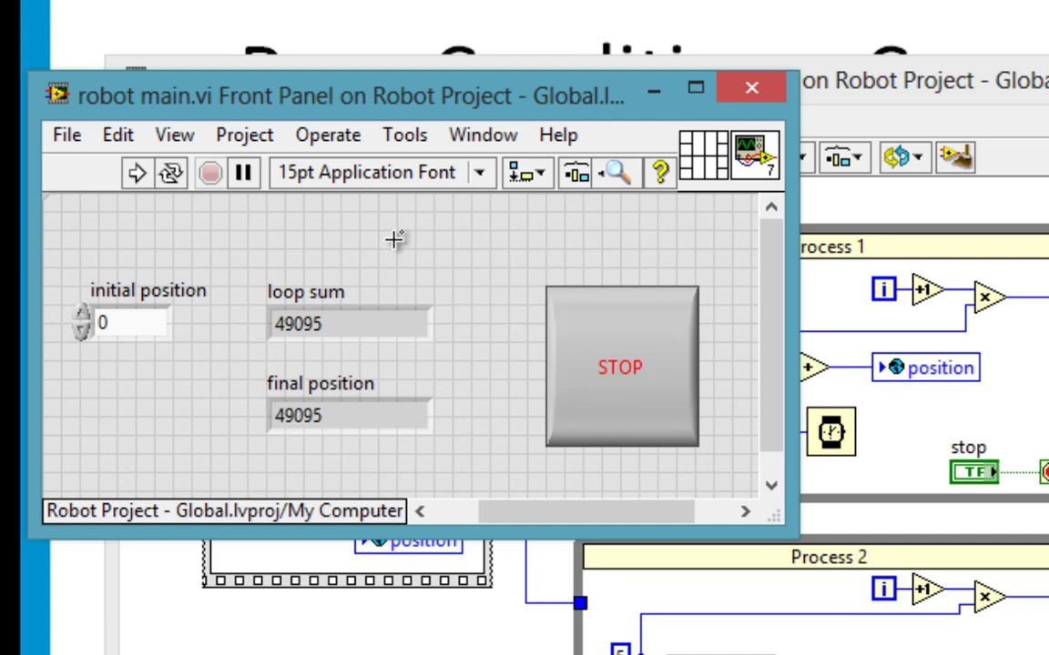
pyautogui.click(138, 173)
pyautogui.click(628, 341)
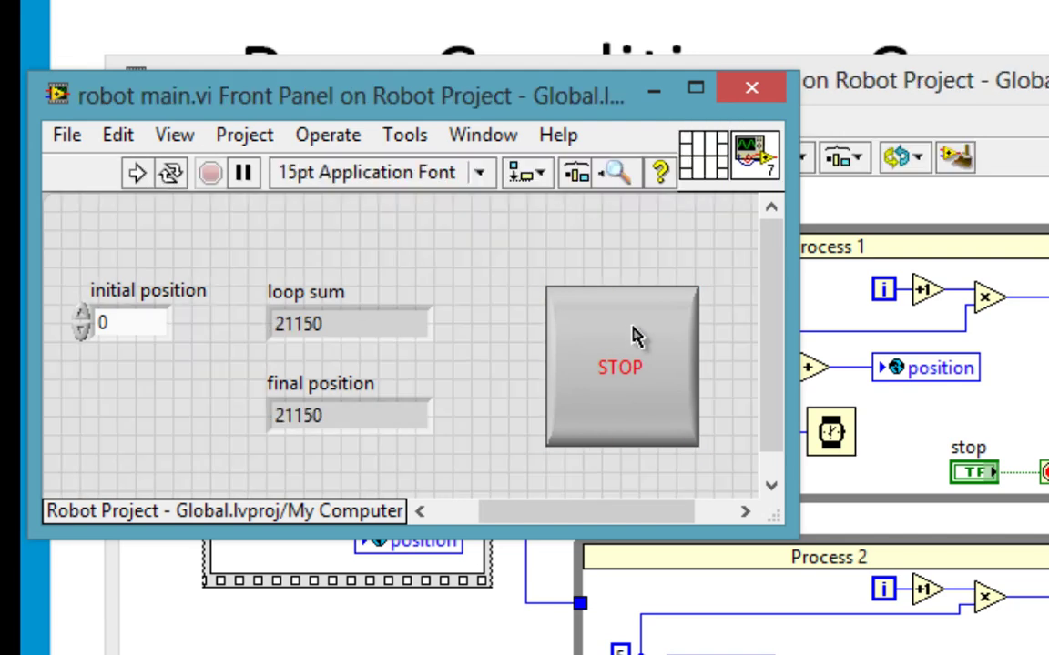
pyautogui.click(136, 173)
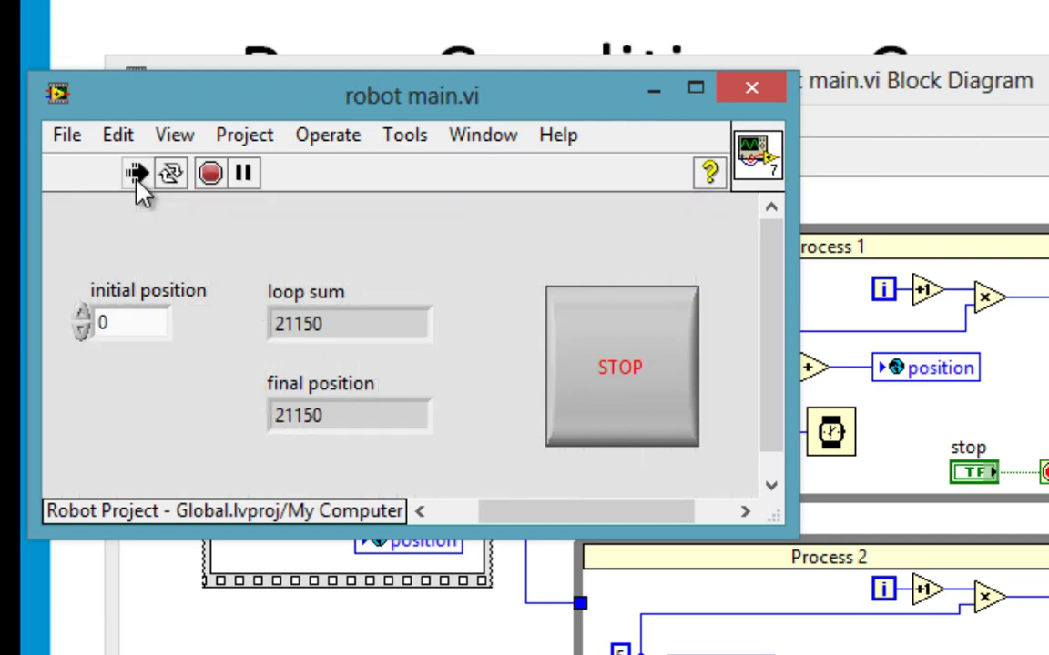
pyautogui.click(625, 343)
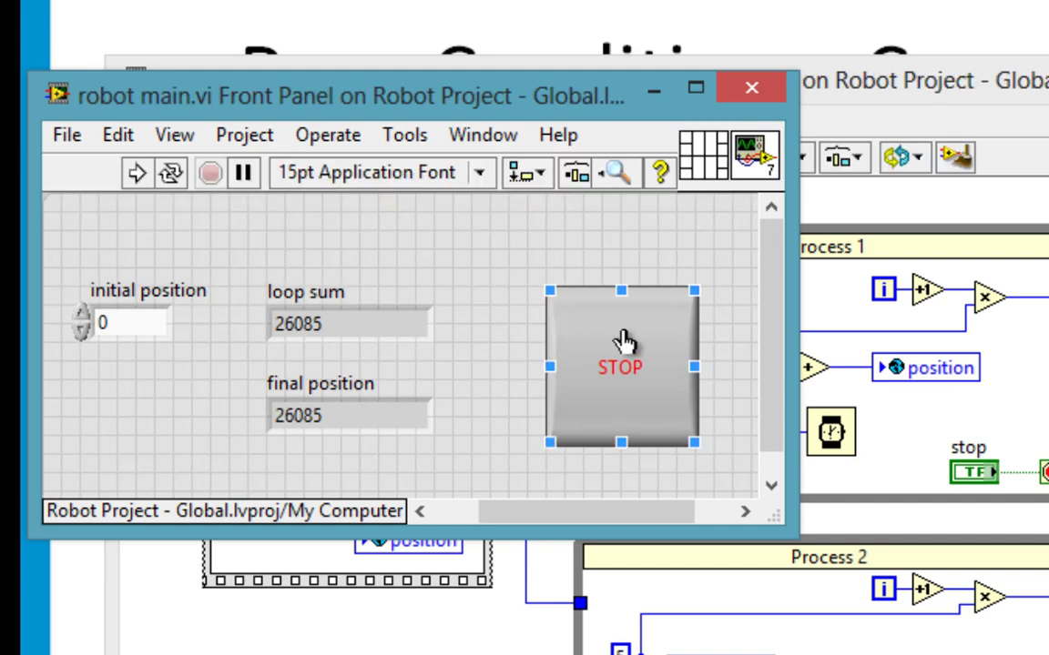
pyautogui.click(137, 173)
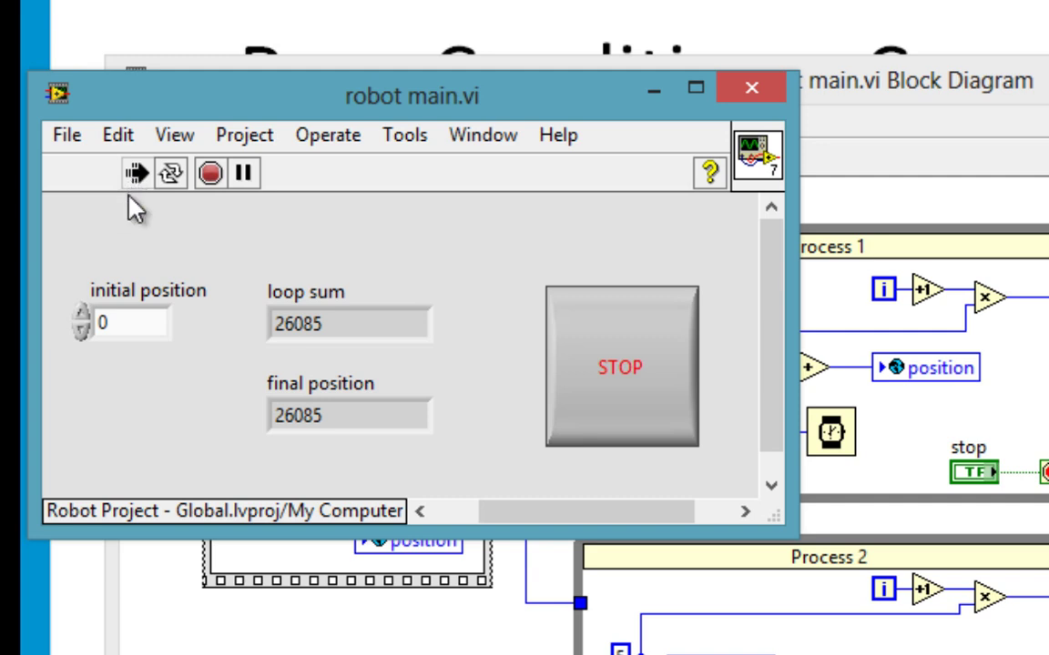
pyautogui.click(643, 331)
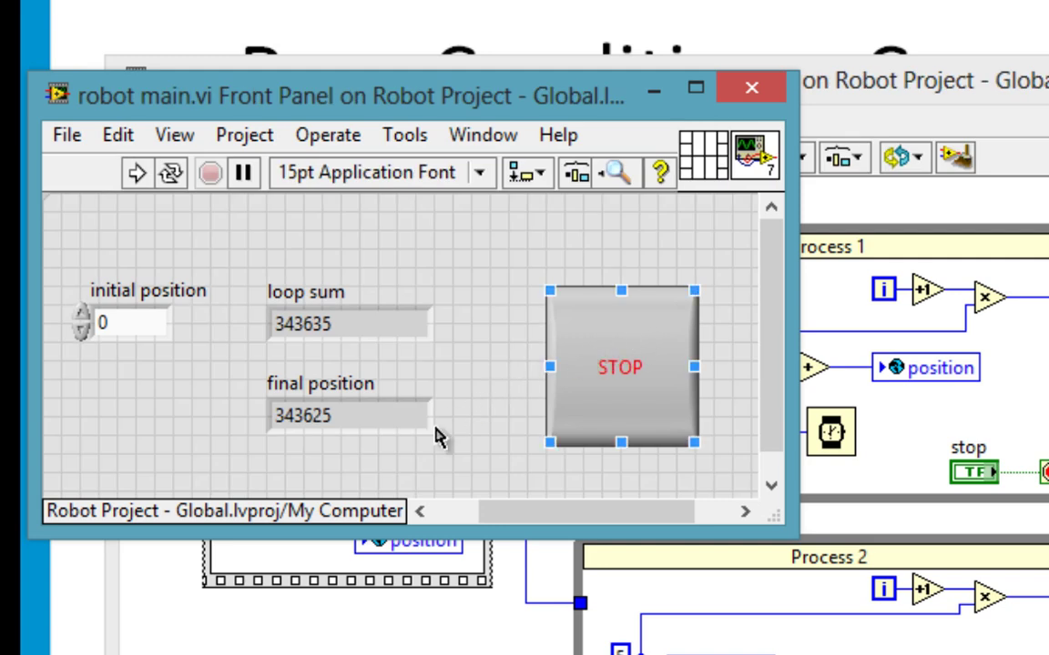
# Compare final position 343625 against loop sum 343635
pyautogui.doubleClick(365, 417)
pyautogui.click(356, 467)
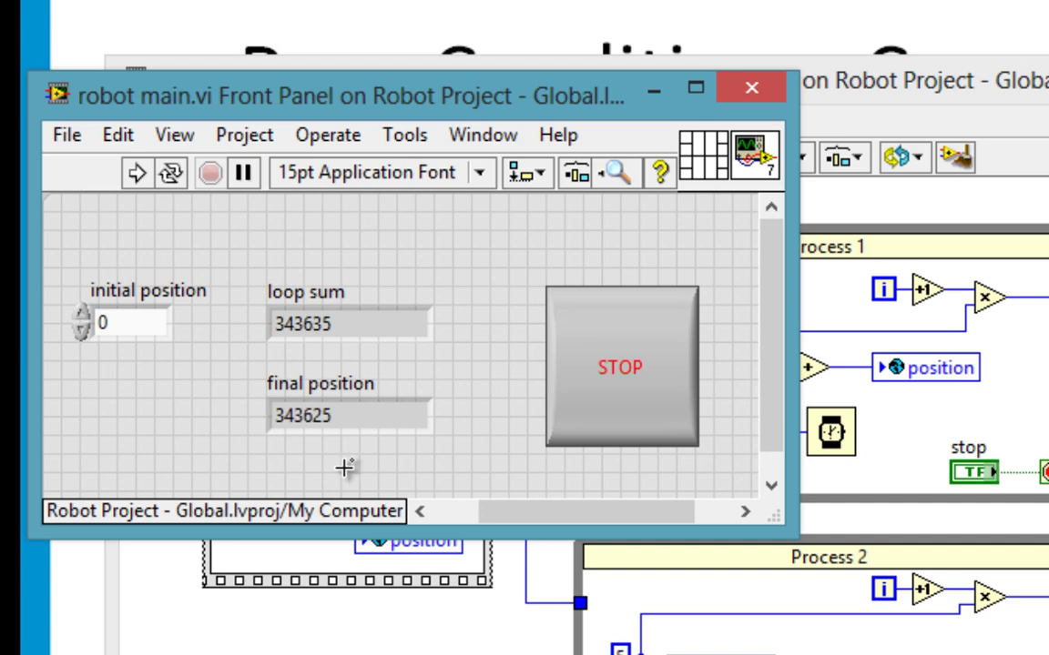
pyautogui.click(276, 414)
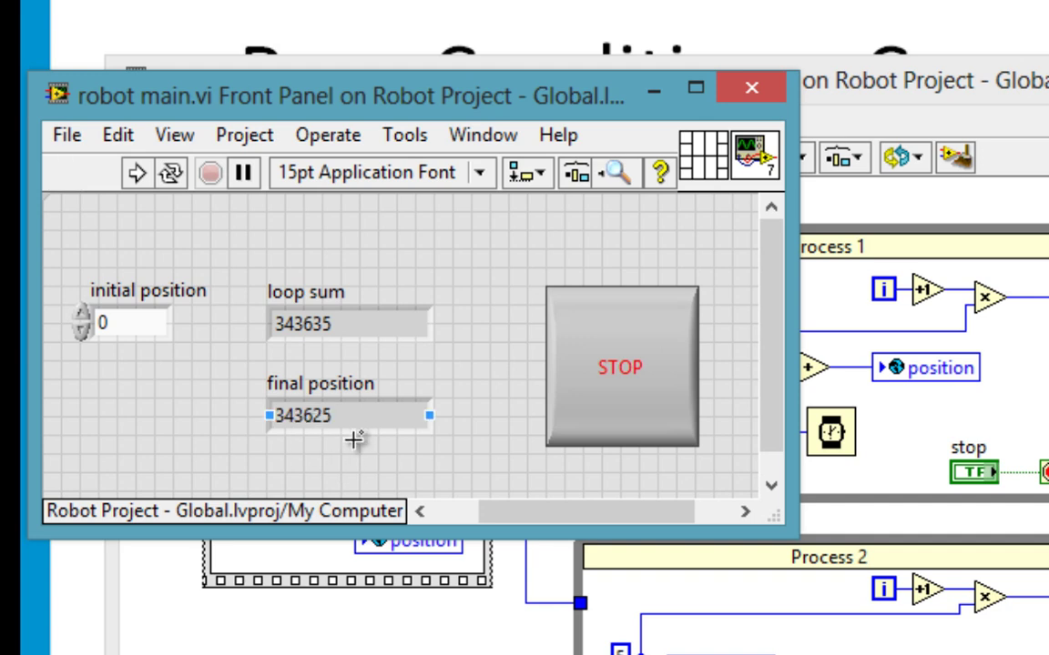
pyautogui.click(344, 339)
pyautogui.click(345, 325)
pyautogui.click(340, 343)
pyautogui.click(310, 375)
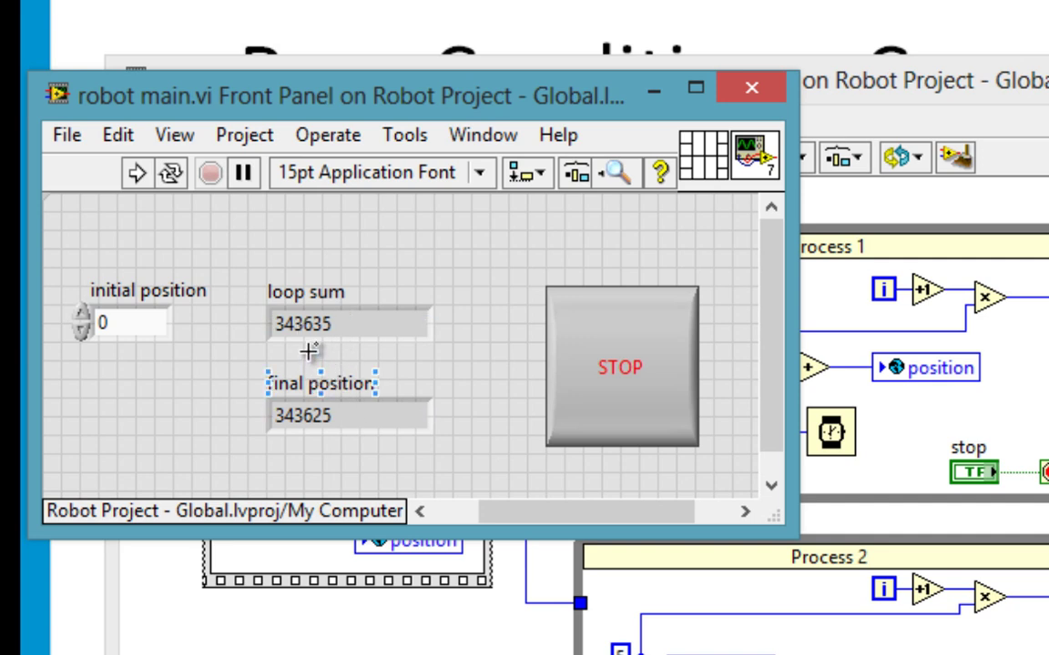
pyautogui.click(310, 342)
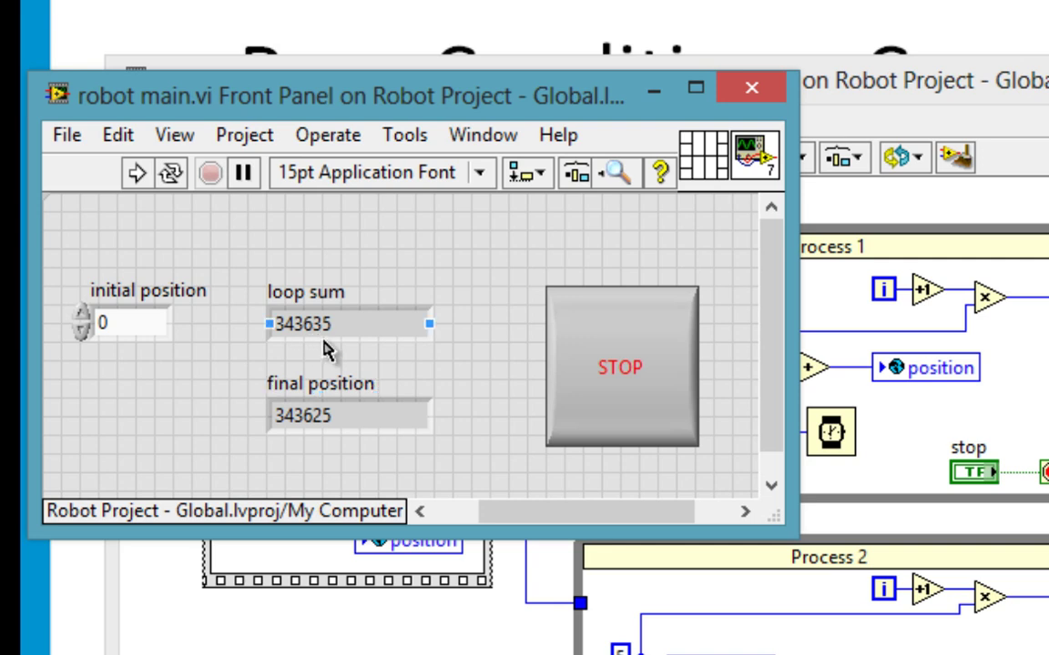
pyautogui.click(341, 327)
pyautogui.doubleClick(341, 327)
pyautogui.click(455, 325)
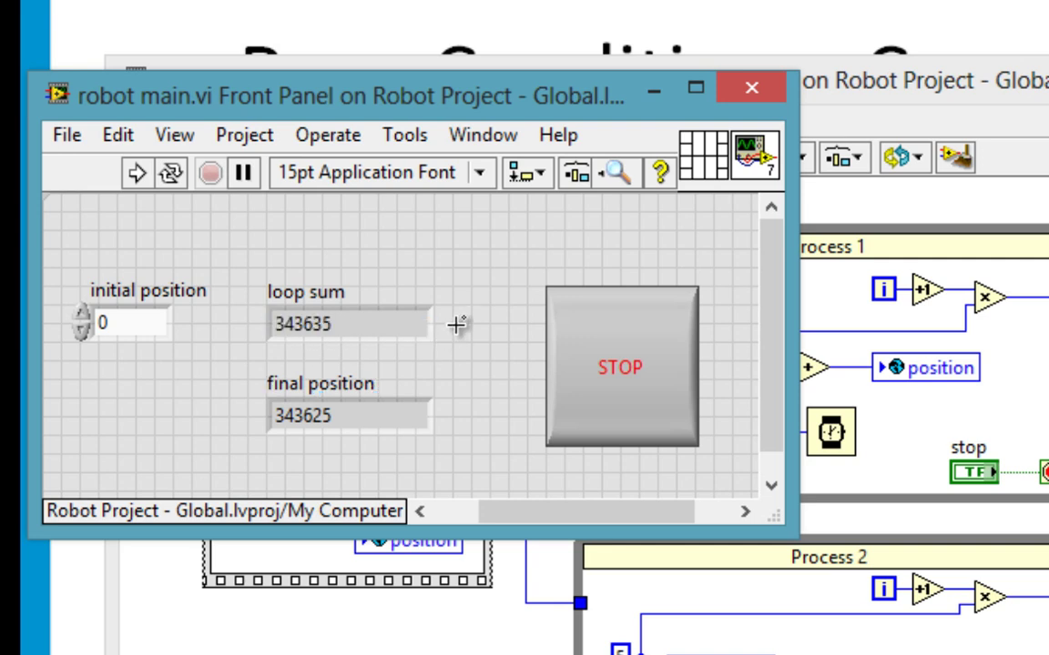
# Run and stop the VI four more times, passing values like 11835 and 18900
pyautogui.click(136, 172)
pyautogui.click(583, 339)
pyautogui.click(136, 173)
pyautogui.click(585, 333)
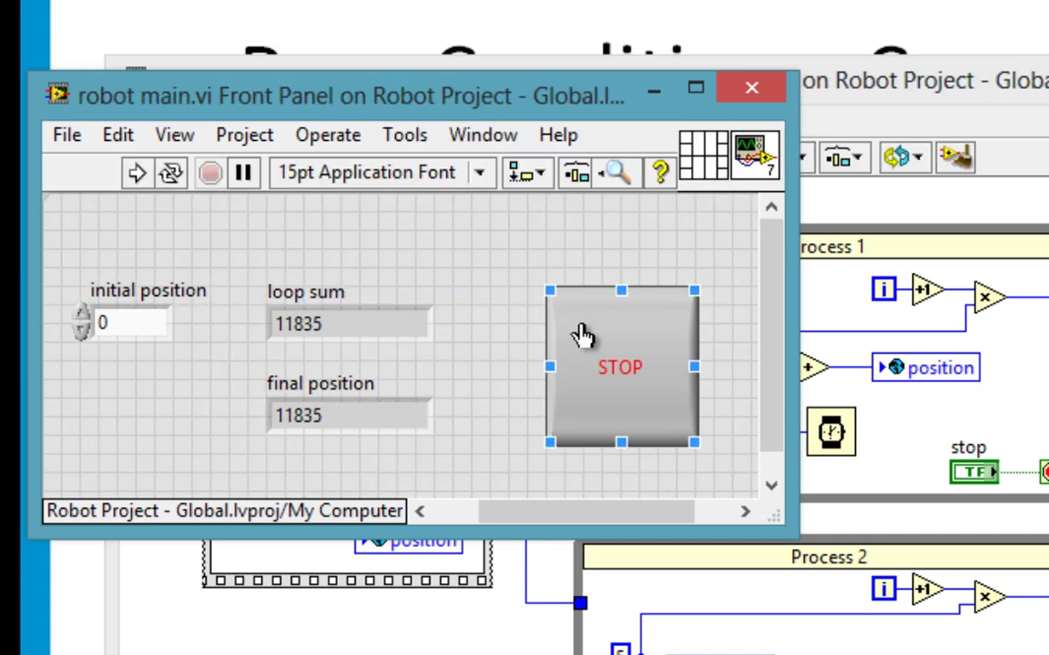
pyautogui.click(136, 173)
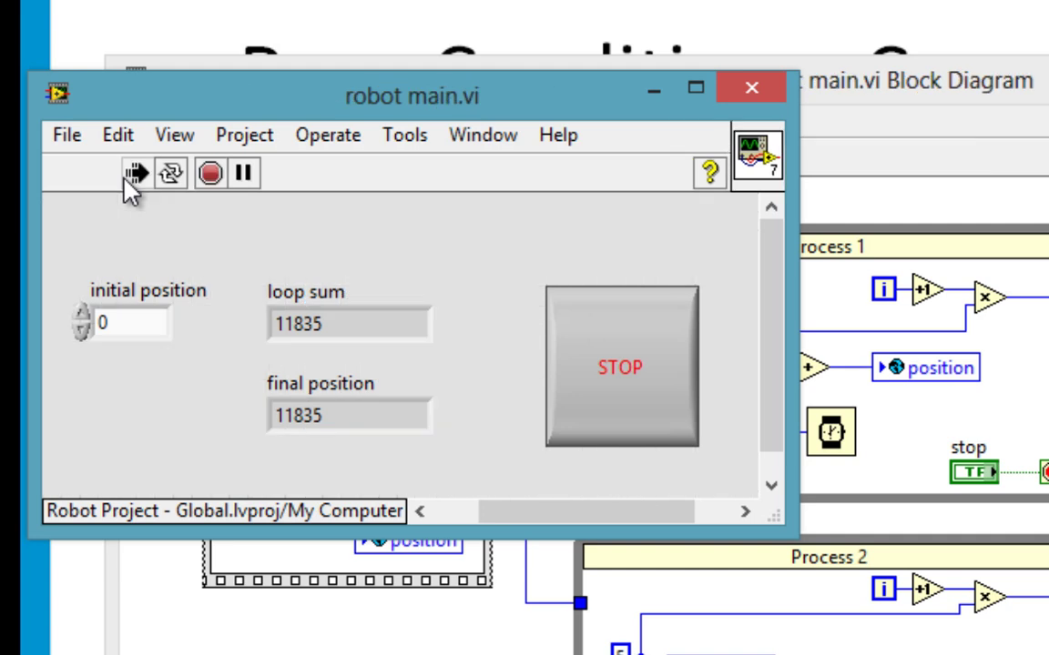
pyautogui.click(605, 344)
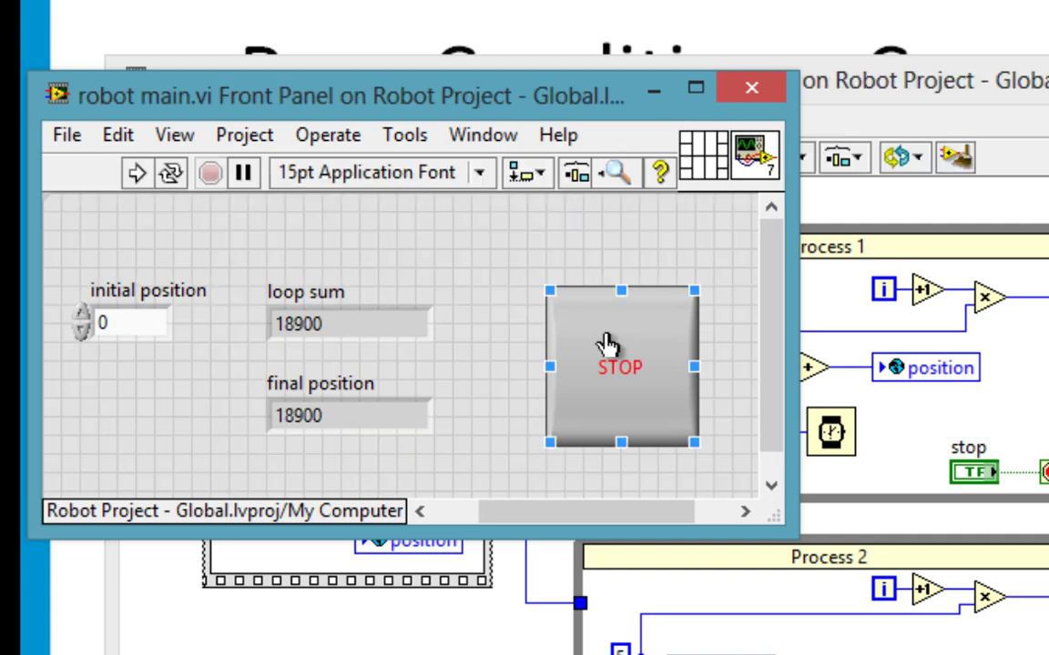
pyautogui.click(137, 172)
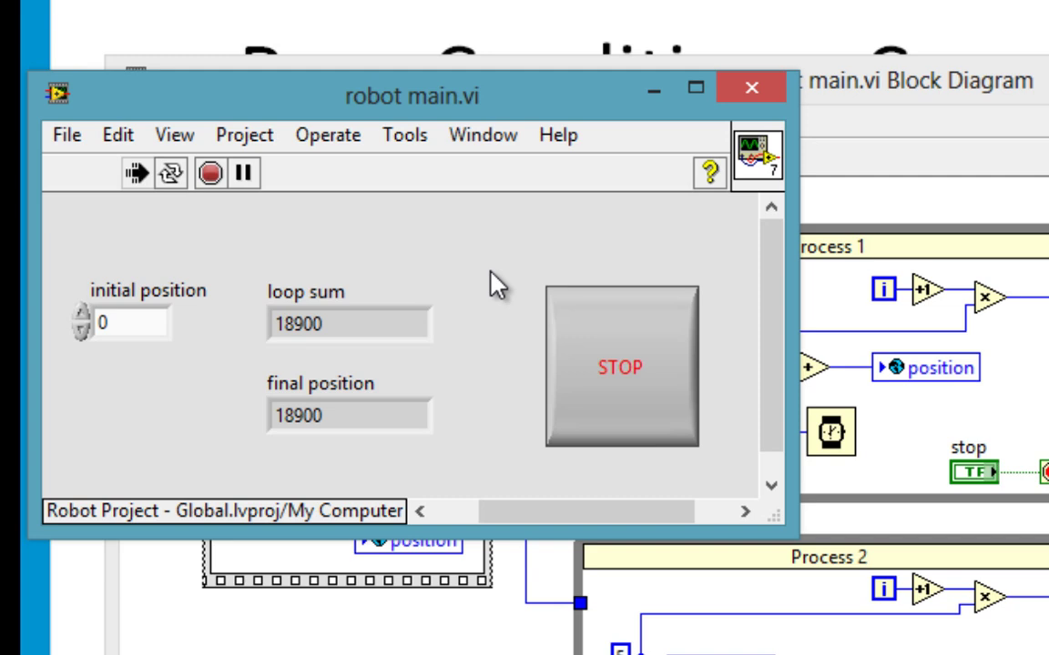
pyautogui.click(580, 417)
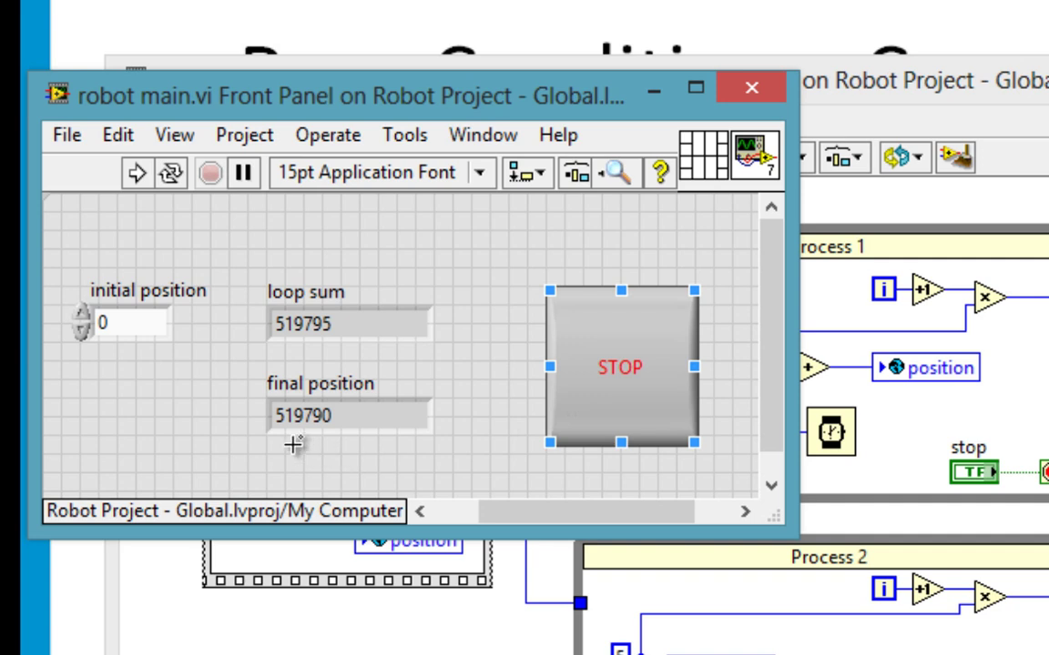
# Compare loop sum 519795 with final position 519790 on the front panel
pyautogui.moveTo(352, 419); pyautogui.dragTo(379, 351)
pyautogui.click(368, 326)
pyautogui.doubleClick(367, 326)
pyautogui.click(496, 358)
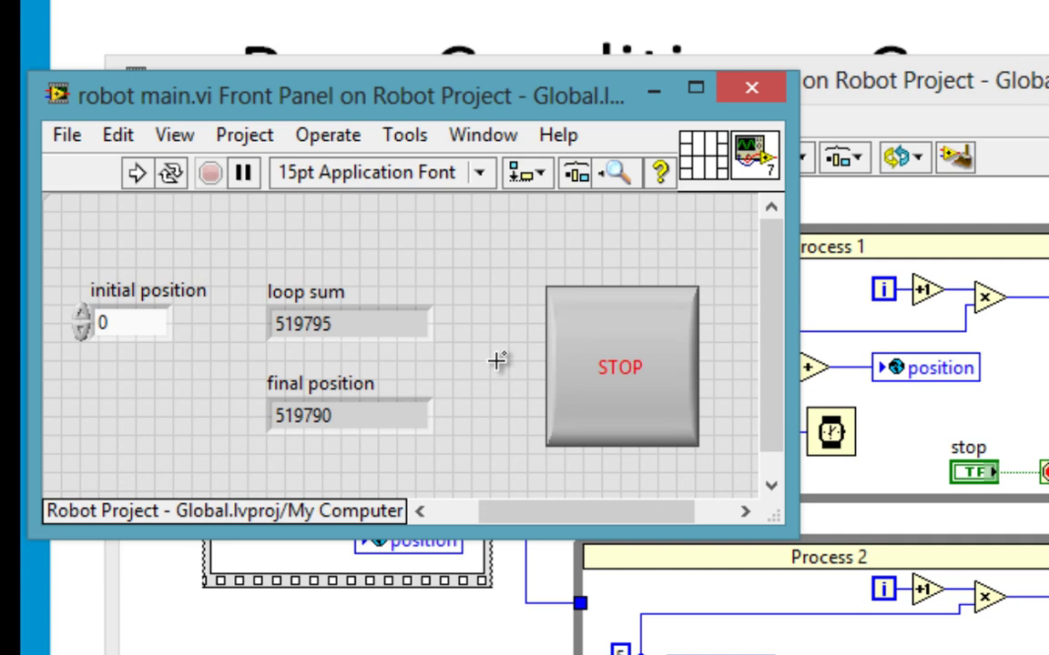
pyautogui.doubleClick(381, 330)
pyautogui.click(368, 415)
pyautogui.doubleClick(368, 415)
pyautogui.click(483, 389)
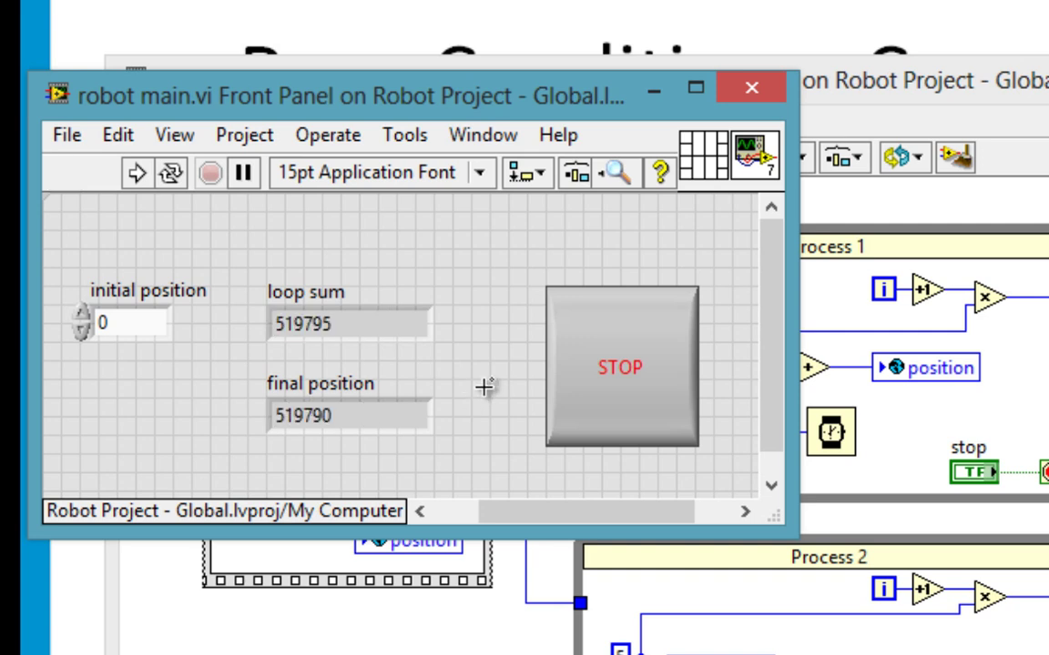
pyautogui.click(367, 420)
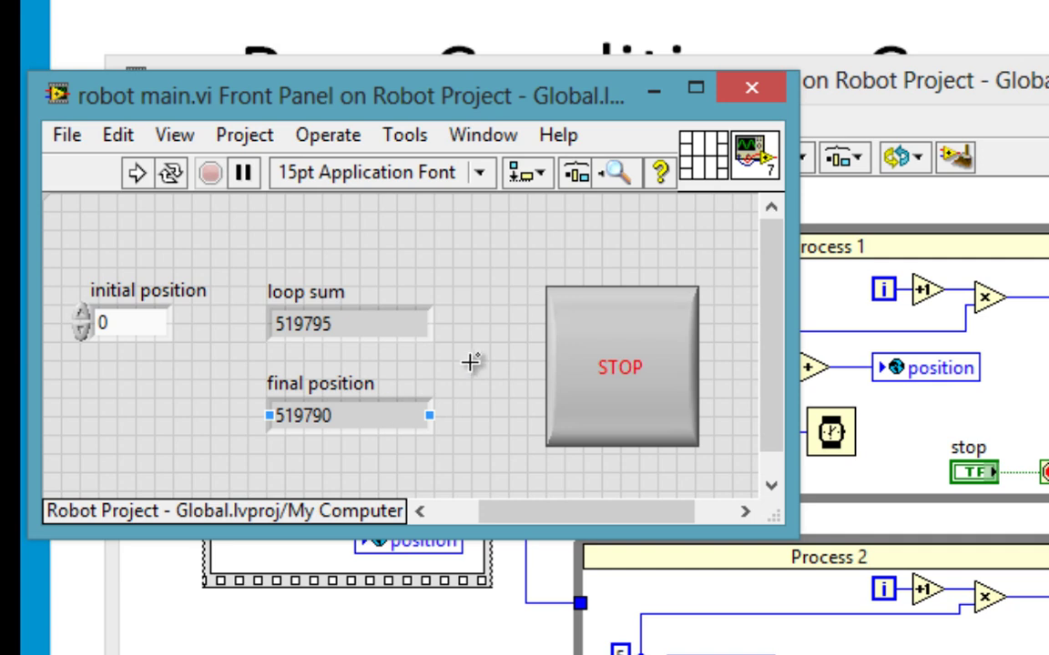
pyautogui.doubleClick(385, 419)
pyautogui.click(472, 368)
pyautogui.click(672, 319)
# Select Process 1, Process 2 and the initial position sequence on the block diagram
pyautogui.hotkey('ctrl', 'e')
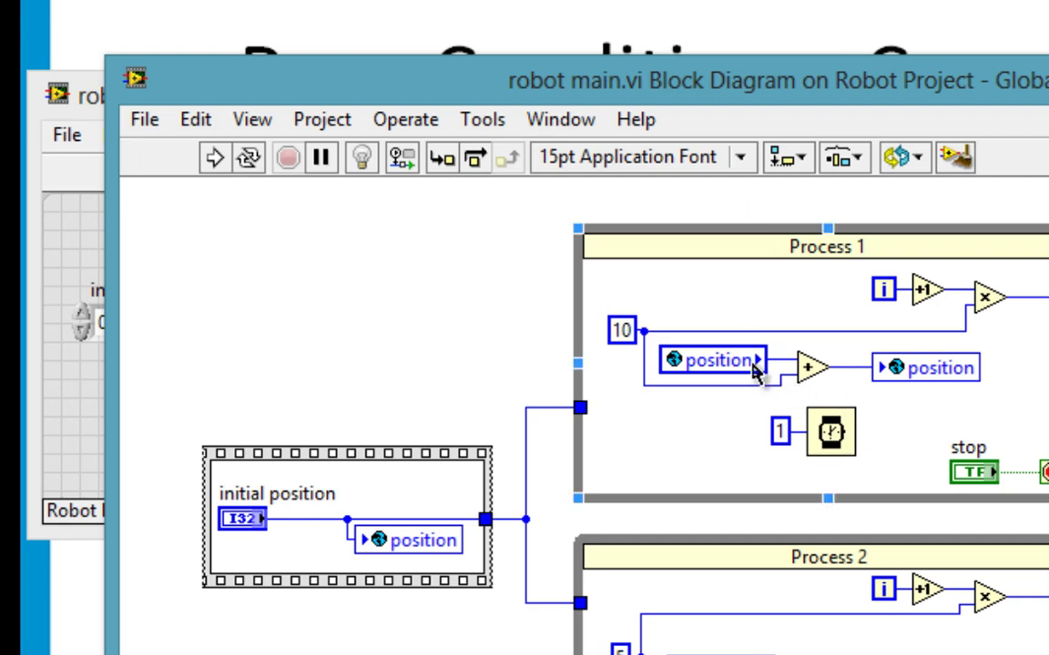
pyautogui.click(623, 328)
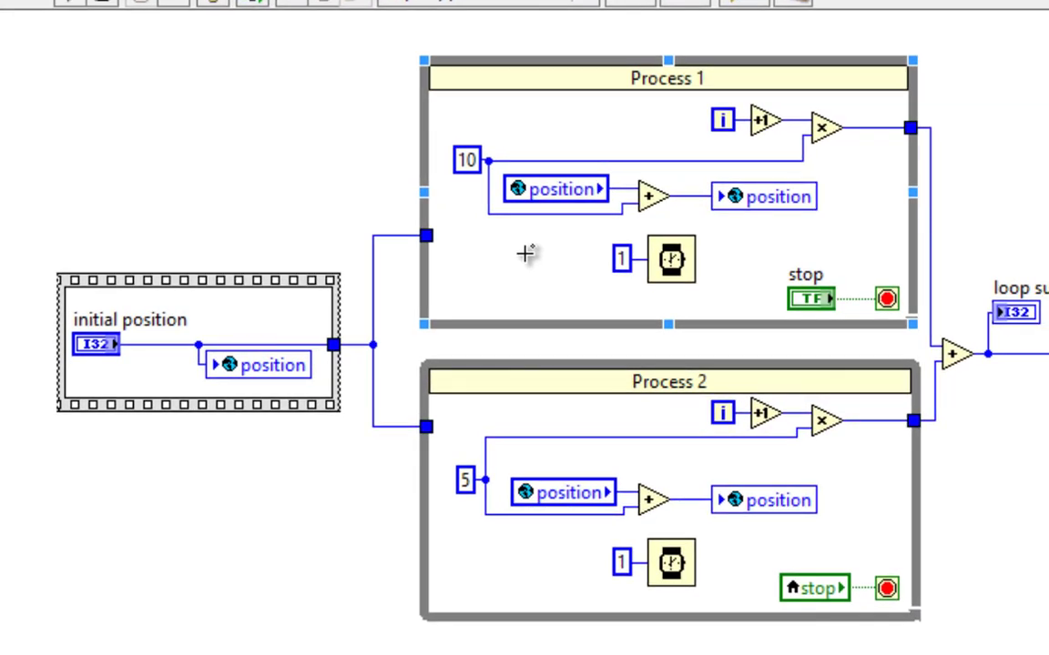
pyautogui.click(622, 328)
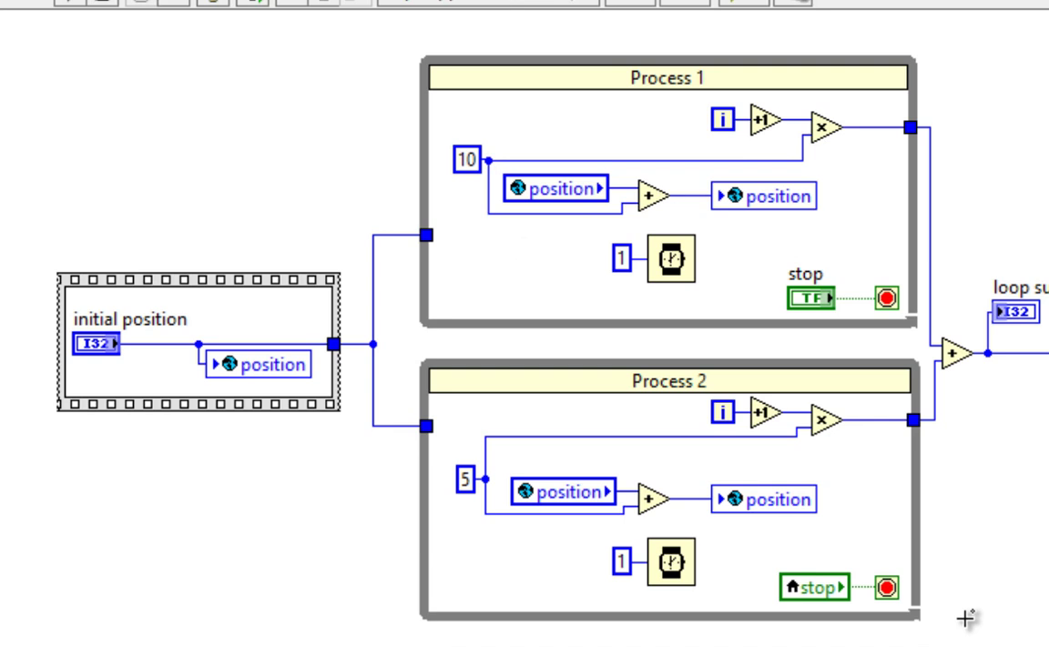
pyautogui.click(423, 542)
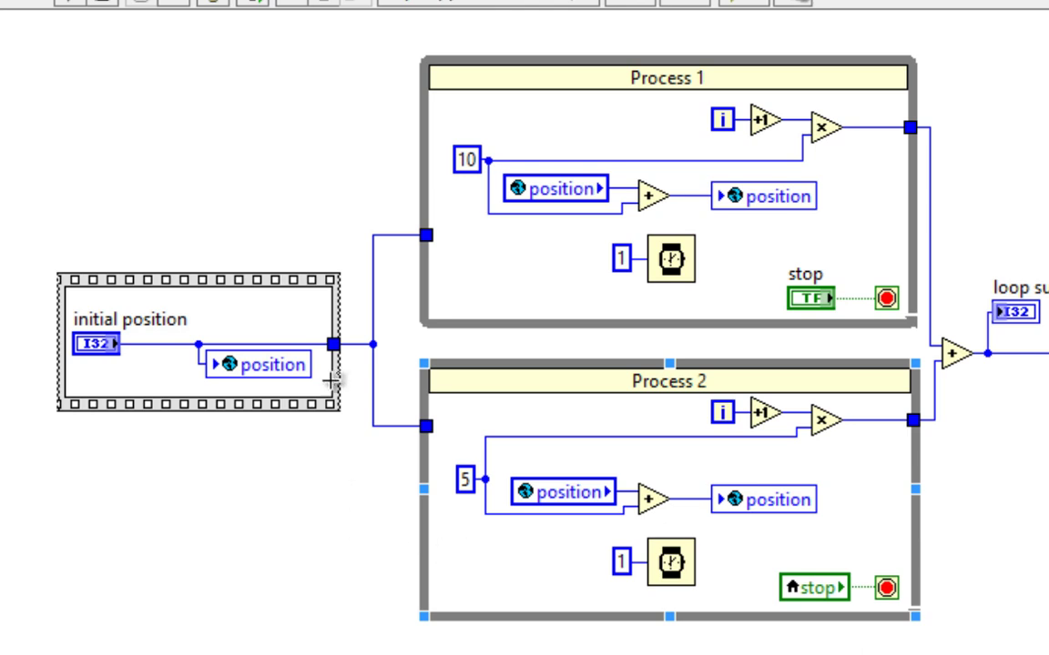
pyautogui.click(326, 372)
pyautogui.click(555, 273)
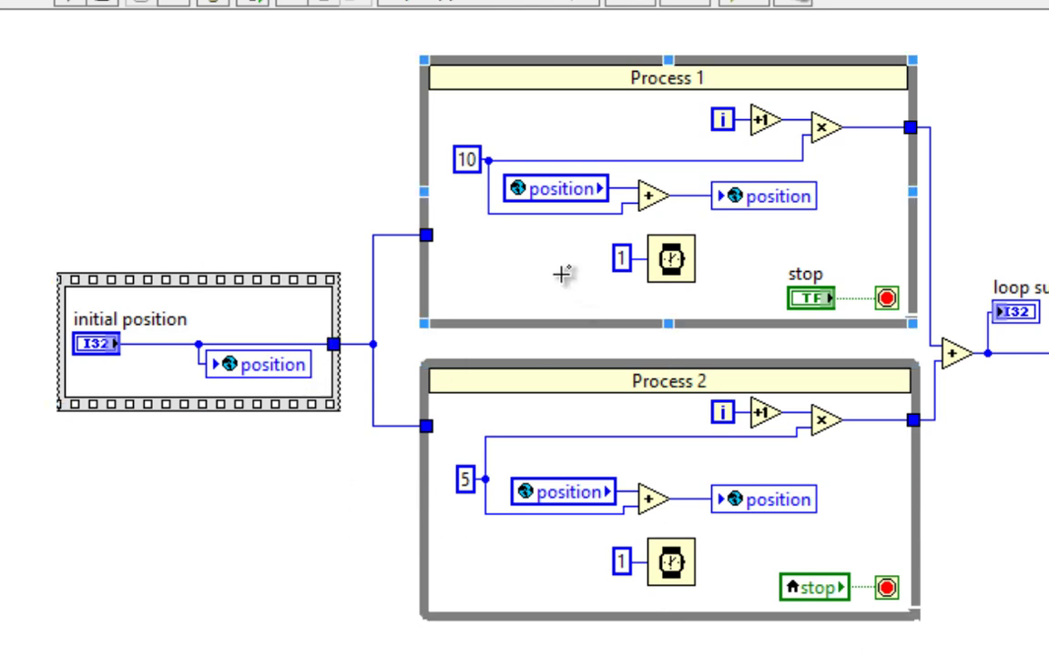
pyautogui.click(561, 273)
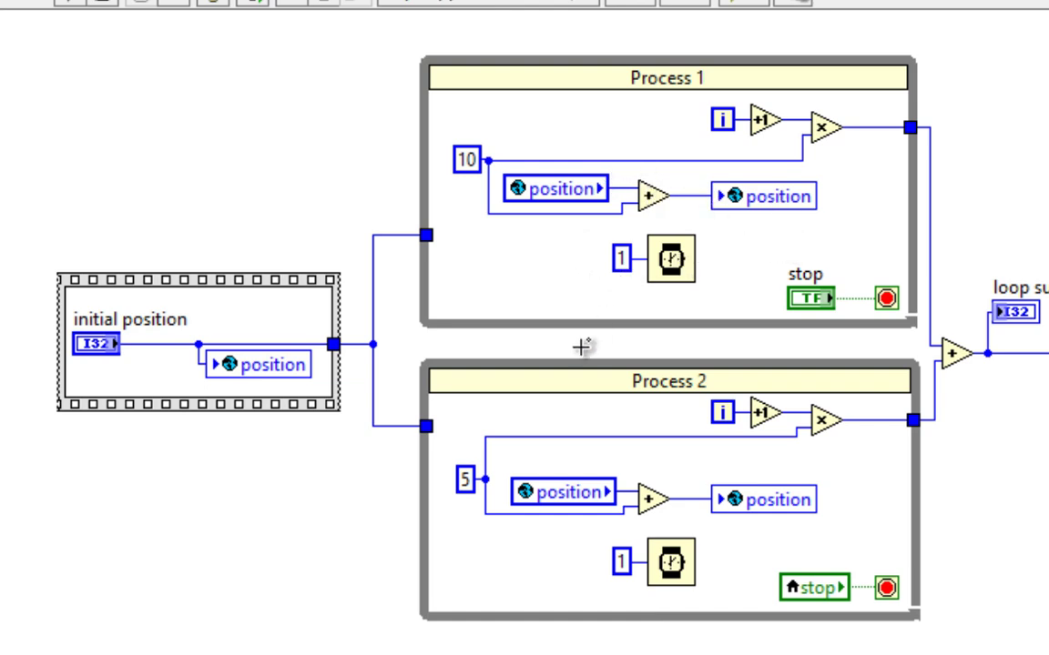
# Delete and restore the constant-5 wires to multiply and add, leaving the diagram unchanged
pyautogui.click(587, 437)
pyautogui.press('Delete')
pyautogui.hotkey('ctrl', 'z')
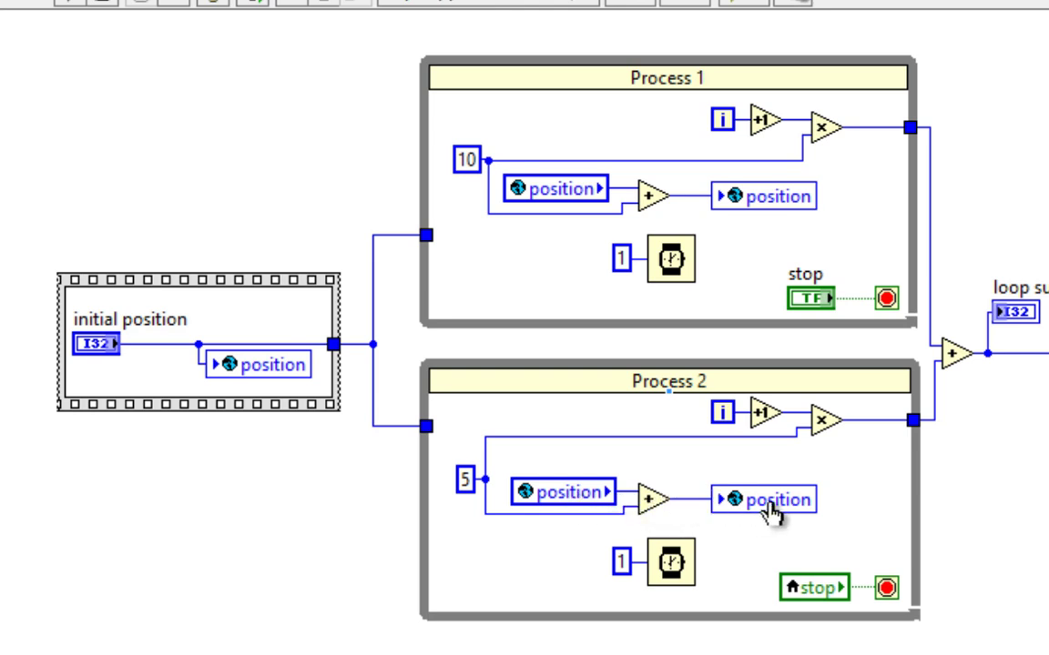
pyautogui.click(628, 322)
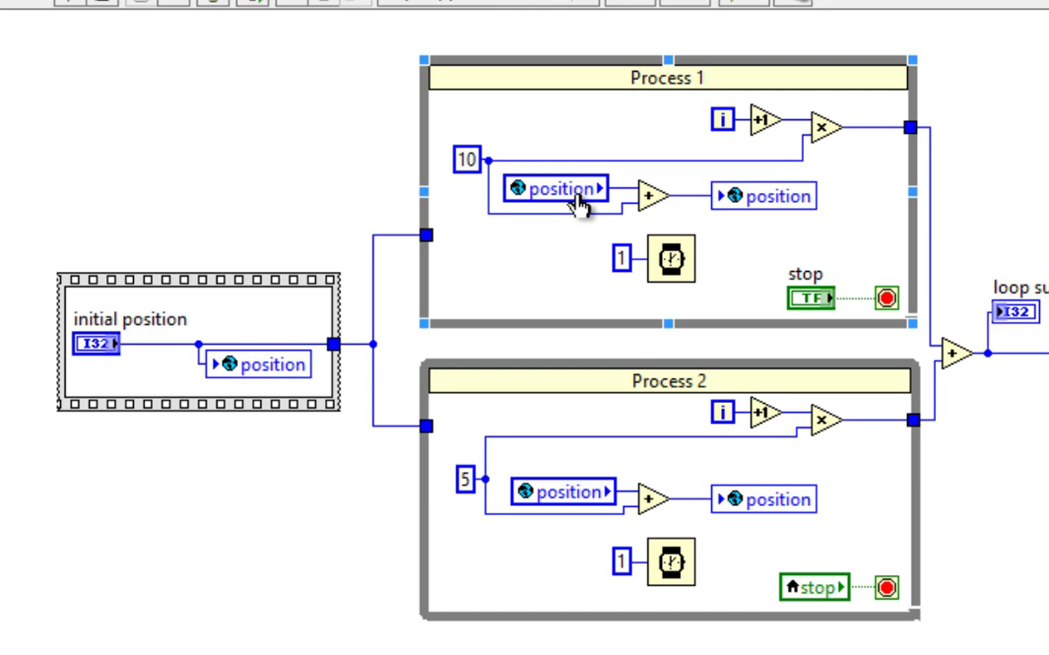
pyautogui.click(582, 216)
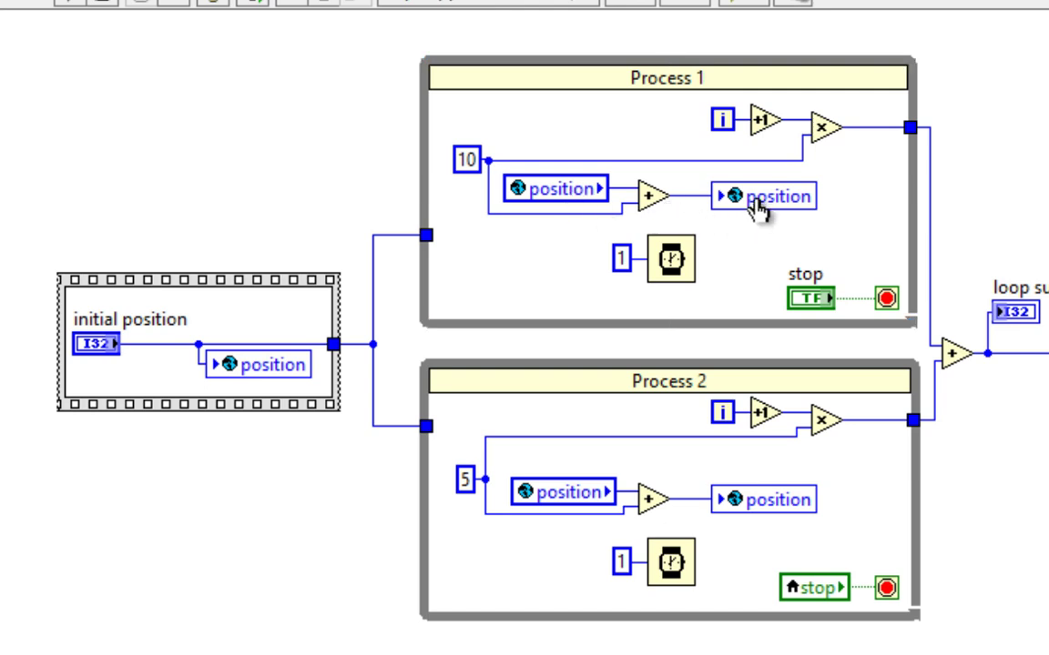
pyautogui.click(596, 513)
pyautogui.press('Delete')
pyautogui.hotkey('ctrl', 'z')
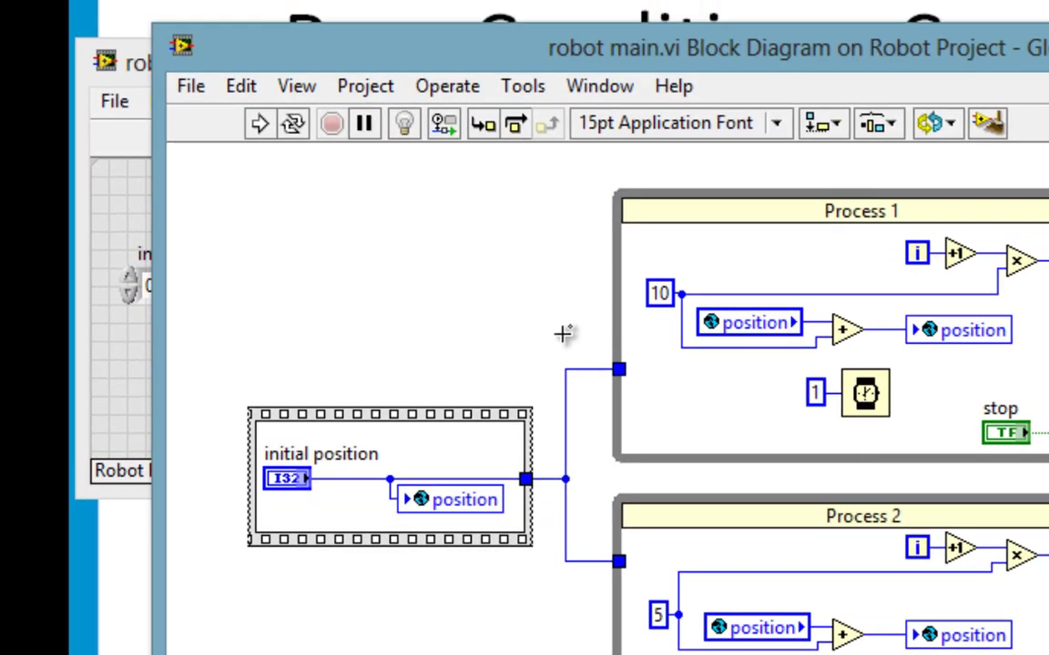
# Run and stop the VI twice, reading loop sum 12000 versus final position 11990
pyautogui.hotkey('ctrl', 'e')
pyautogui.click(183, 139)
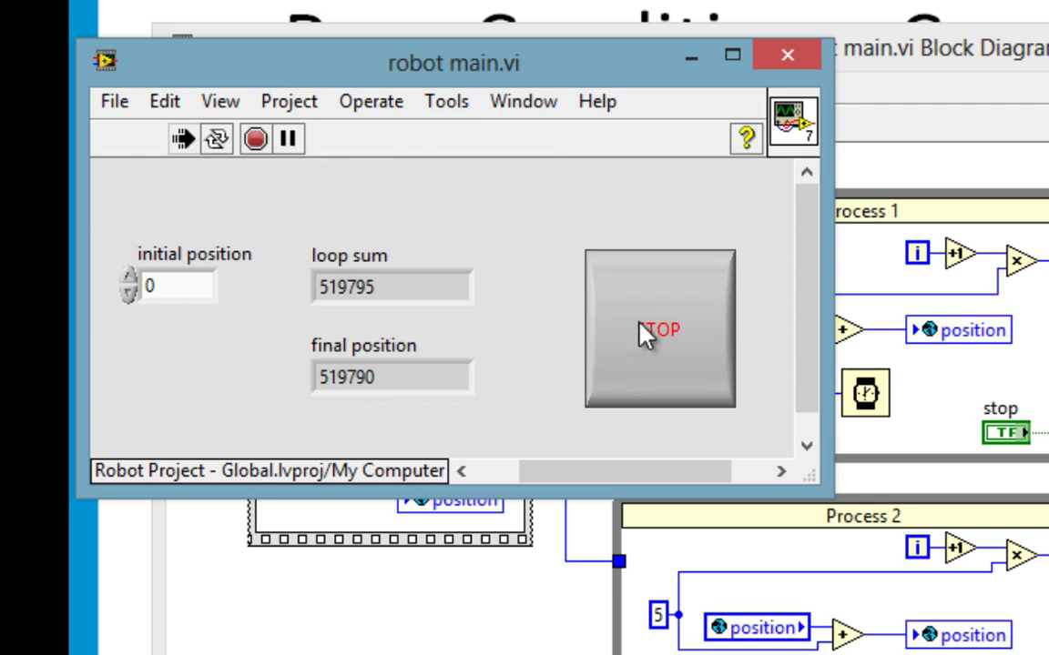
pyautogui.click(653, 329)
pyautogui.click(183, 138)
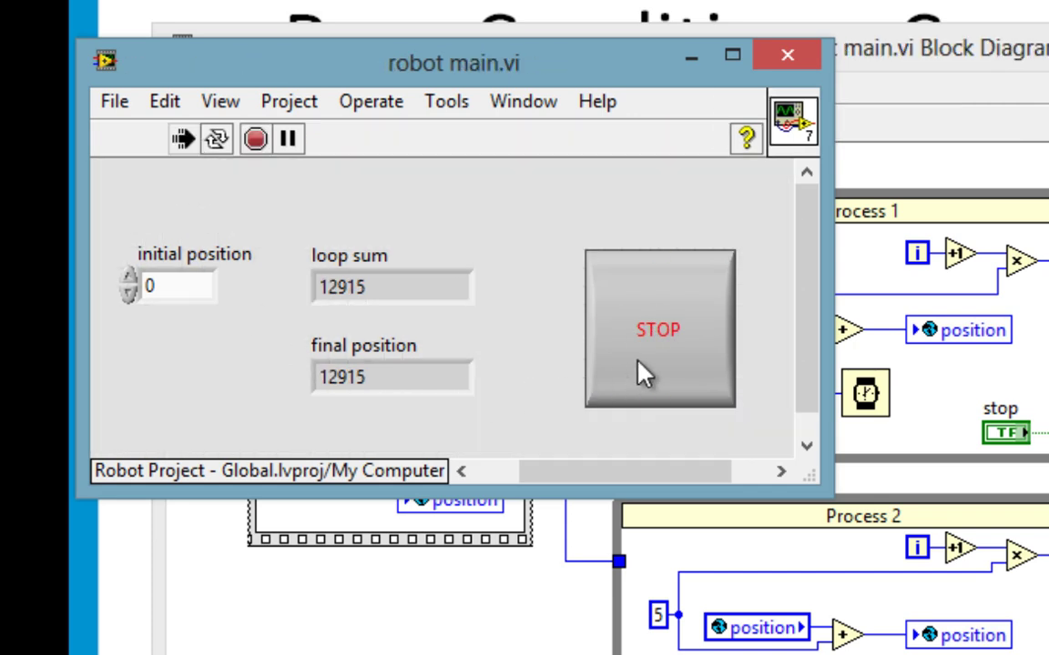
pyautogui.click(661, 341)
pyautogui.click(446, 369)
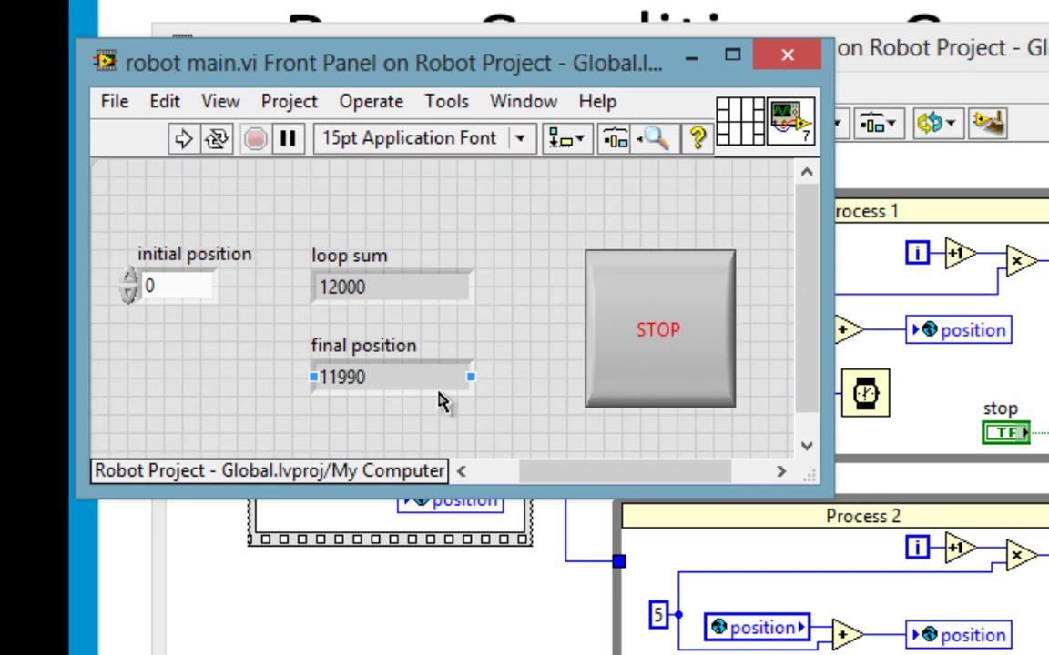
pyautogui.doubleClick(402, 380)
pyautogui.click(405, 283)
pyautogui.doubleClick(405, 285)
pyautogui.click(528, 325)
# Inspect the position global writes in Process 1 and Process 2 on the block diagram
pyautogui.click(534, 574)
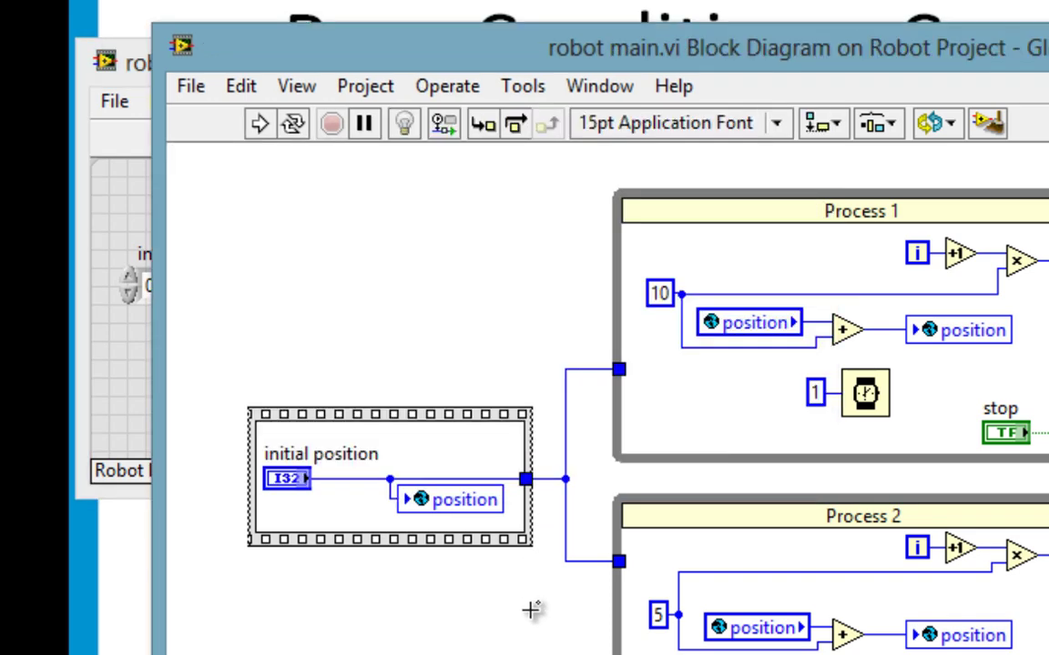
pyautogui.click(725, 450)
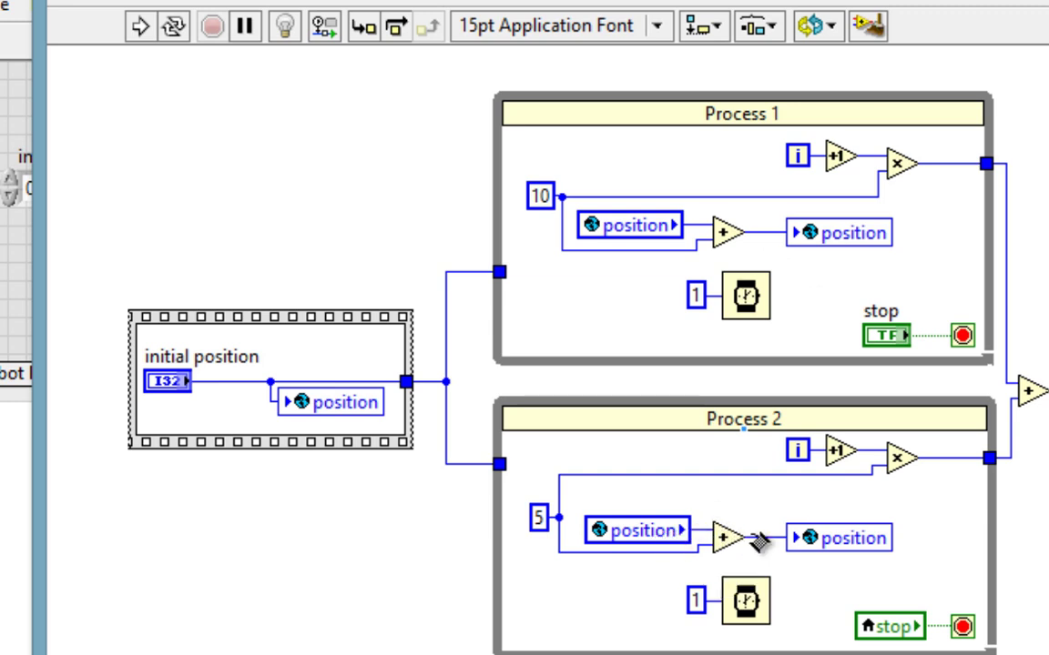
pyautogui.moveTo(919, 510)
pyautogui.mouseDown()
pyautogui.moveTo(854, 561)
pyautogui.moveTo(778, 557)
pyautogui.mouseUp()
pyautogui.moveTo(915, 230); pyautogui.dragTo(856, 292)
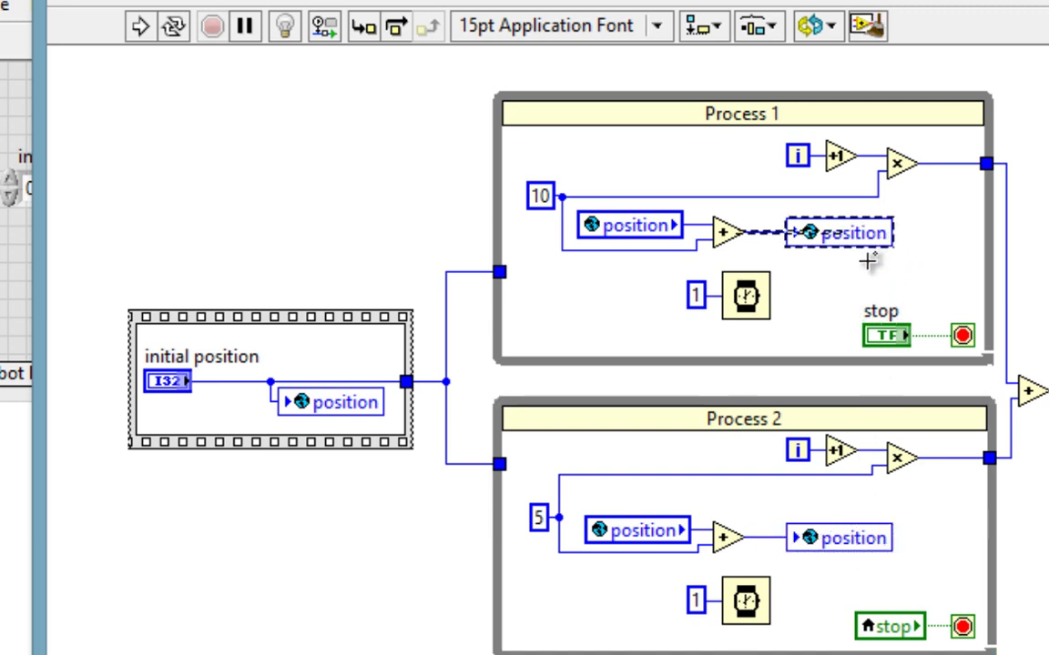
pyautogui.click(832, 333)
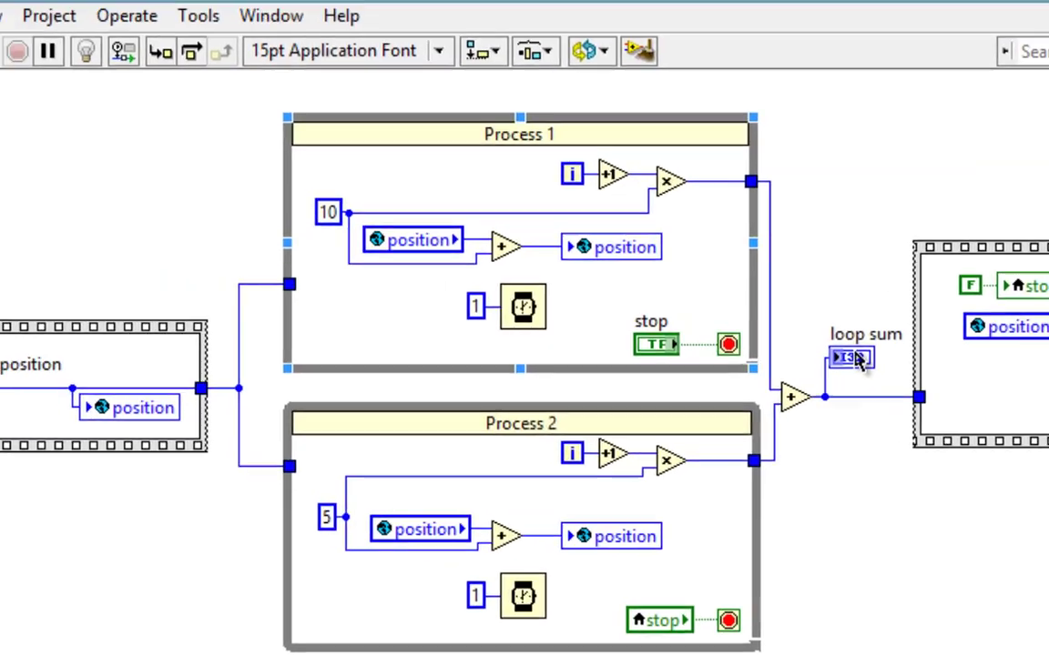
# Return to the front panel and confirm loop sum reads 12000
pyautogui.doubleClick(693, 299)
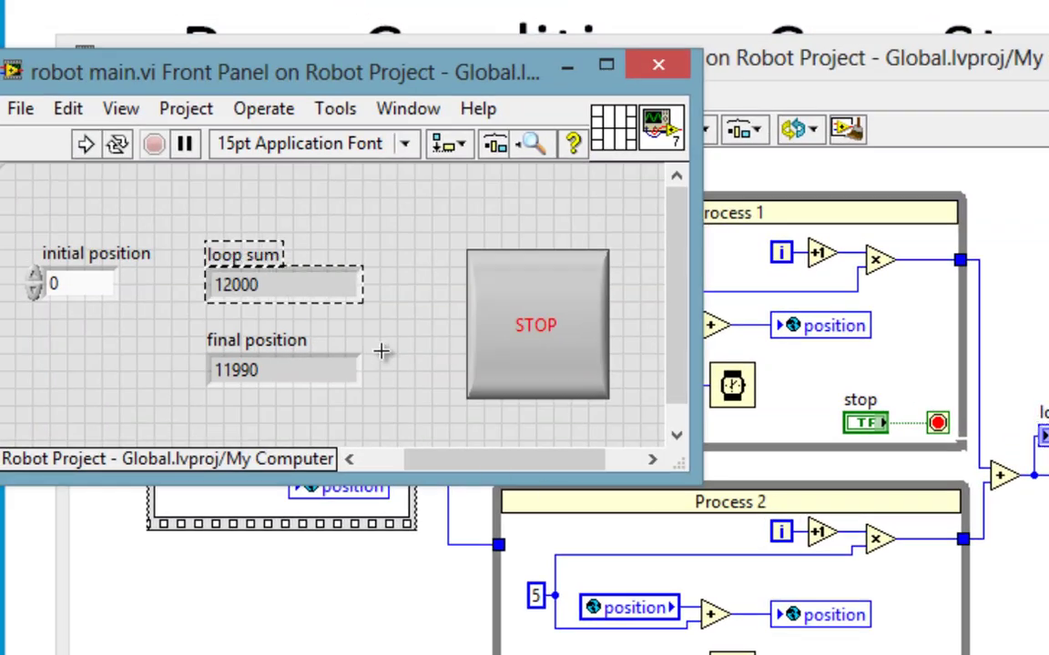
pyautogui.doubleClick(312, 284)
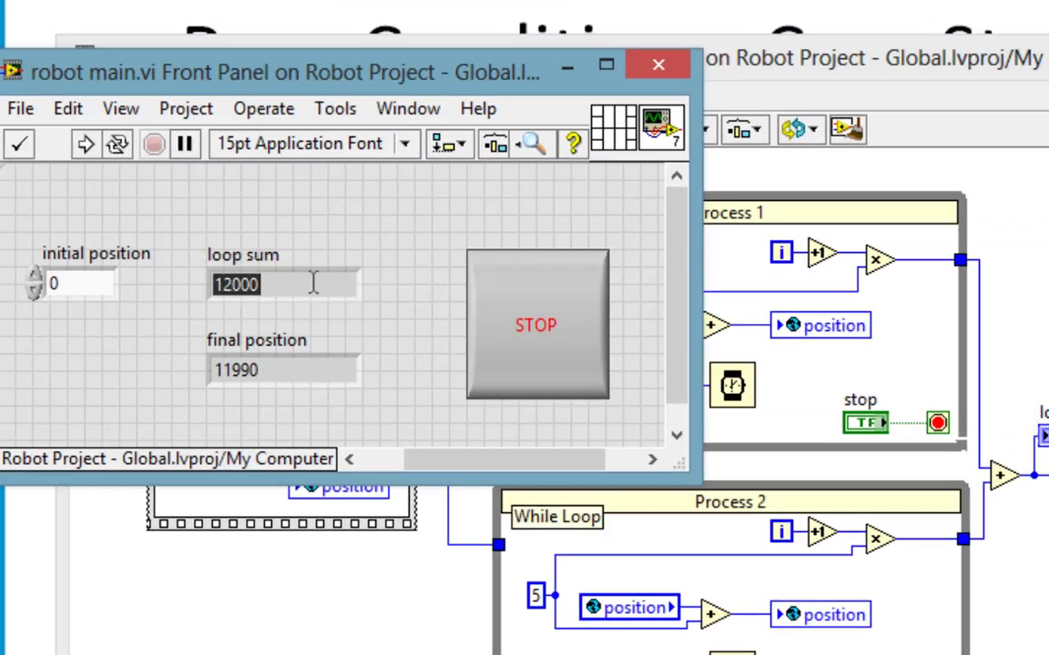
pyautogui.press('Return')
pyautogui.click(537, 314)
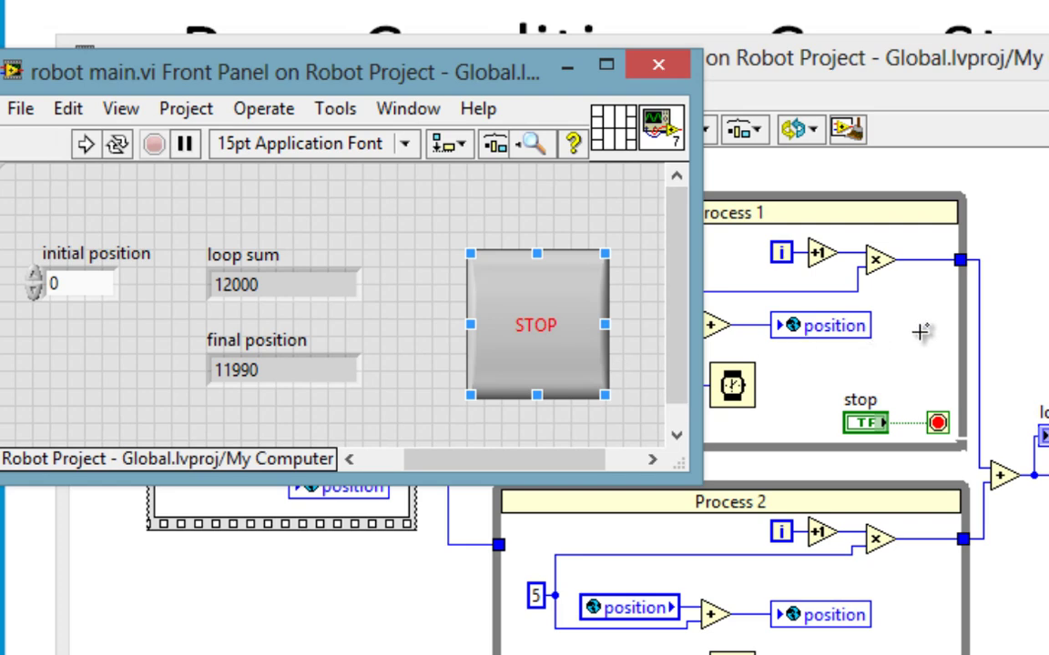
pyautogui.click(828, 306)
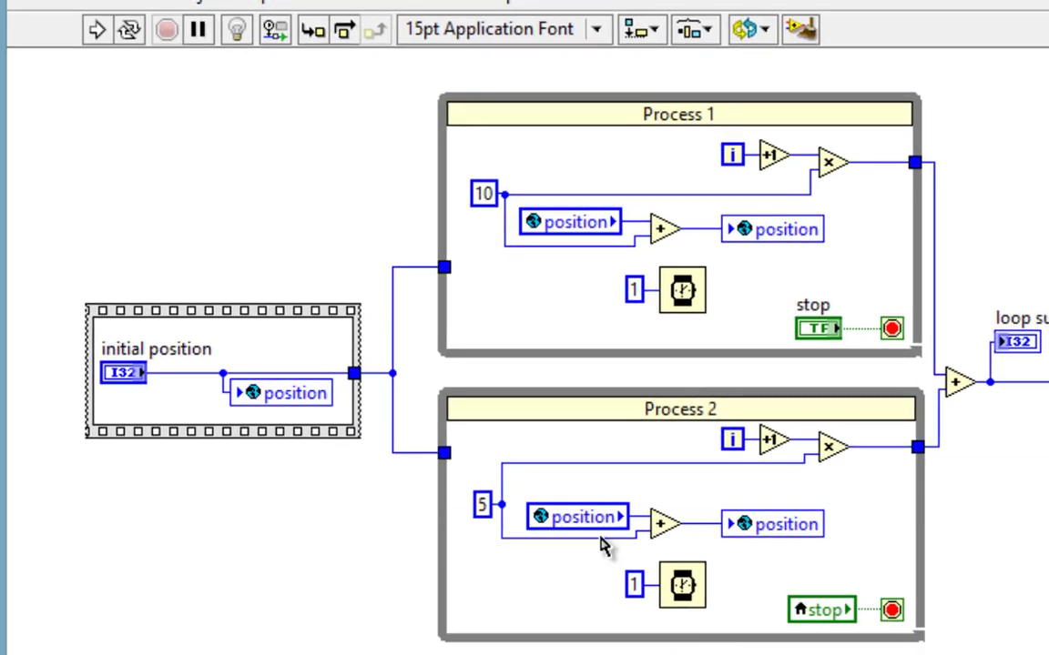
pyautogui.click(608, 521)
pyautogui.click(872, 538)
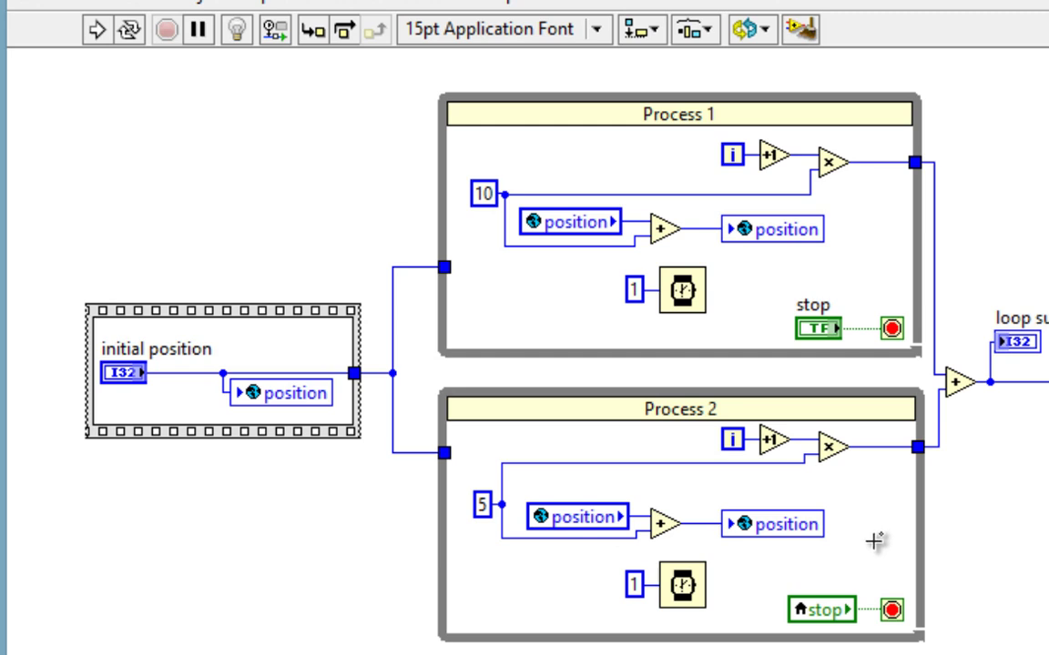
pyautogui.click(812, 303)
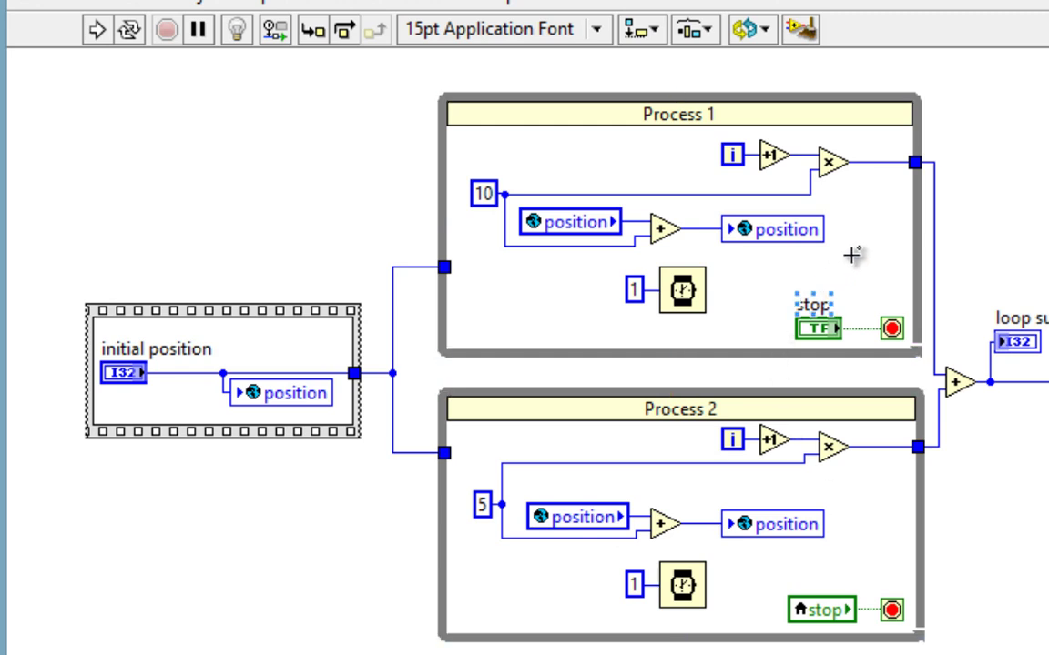
pyautogui.moveTo(852, 261); pyautogui.dragTo(551, 223)
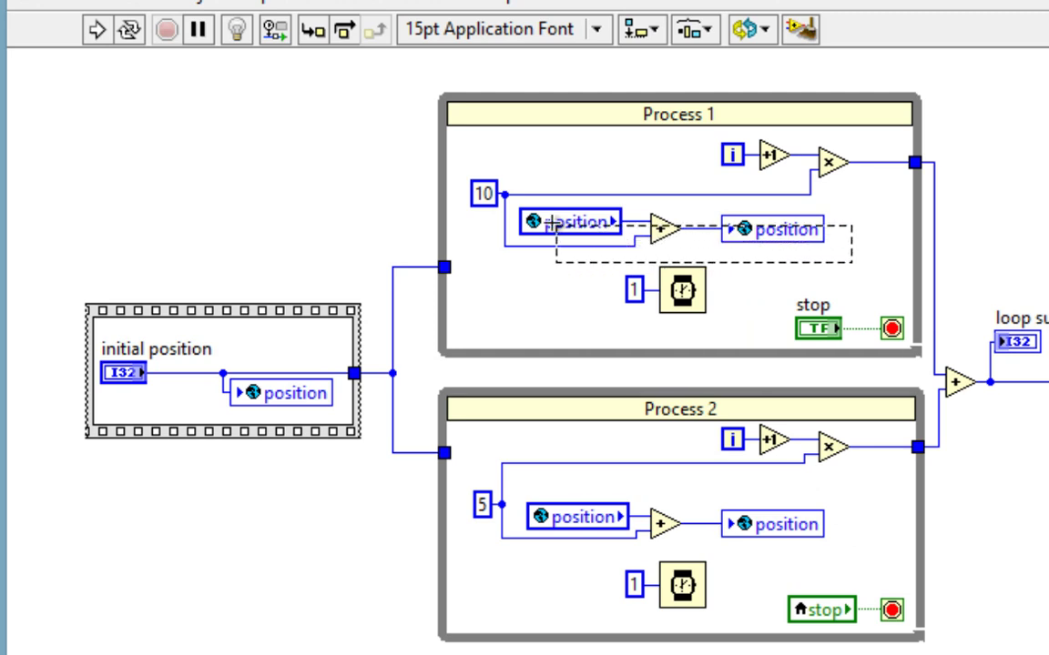
pyautogui.moveTo(552, 223); pyautogui.dragTo(519, 207)
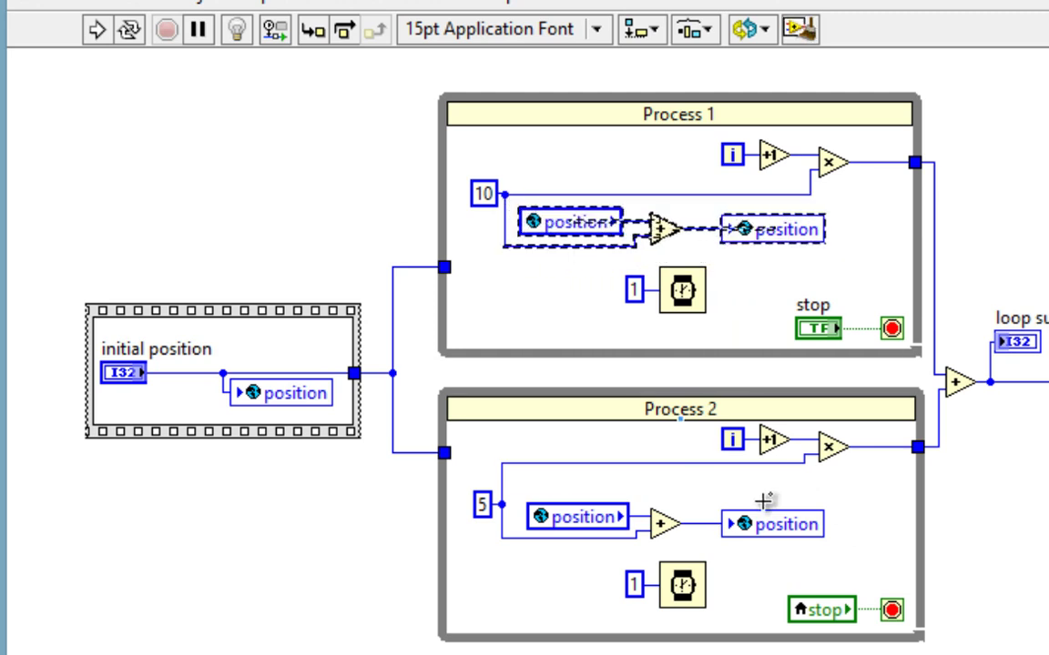
pyautogui.moveTo(837, 546)
pyautogui.mouseDown()
pyautogui.moveTo(584, 514)
pyautogui.moveTo(522, 483)
pyautogui.mouseUp()
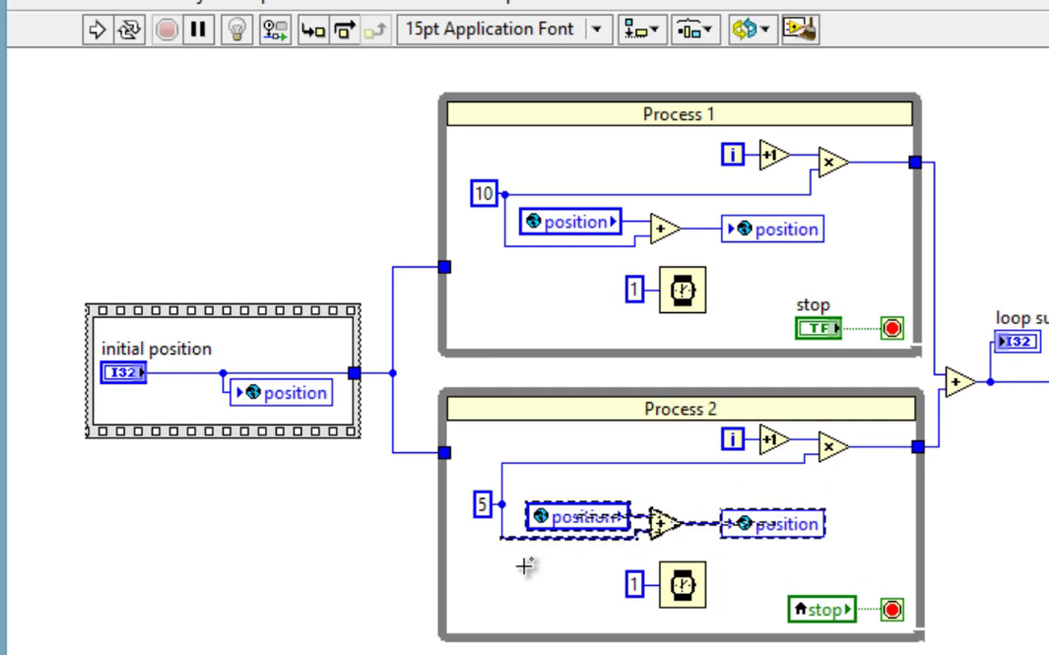
pyautogui.click(519, 568)
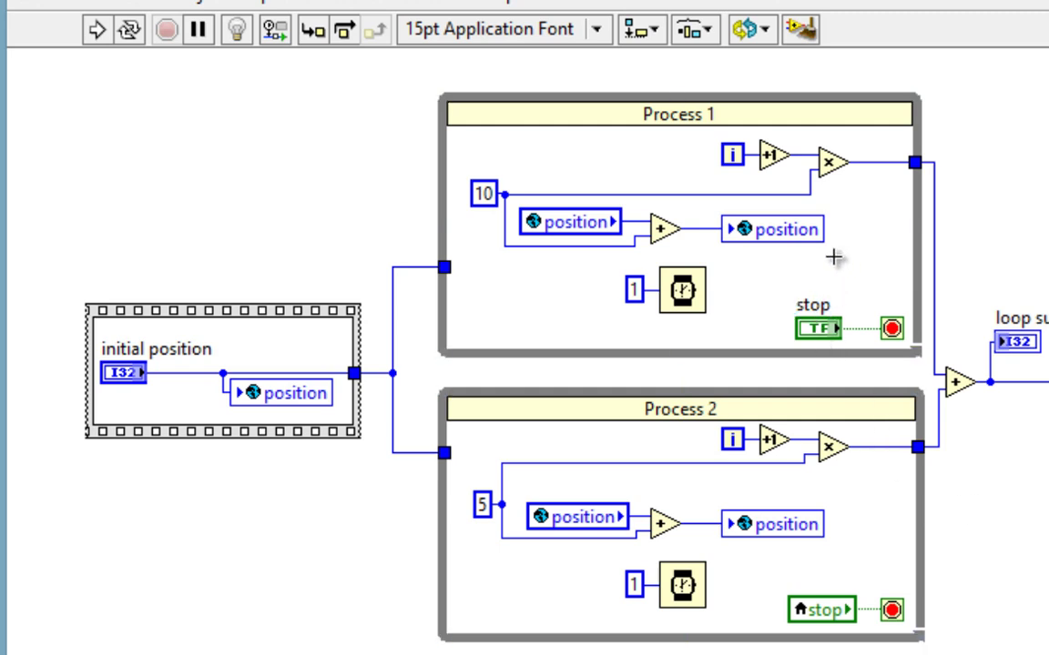
pyautogui.moveTo(839, 257)
pyautogui.mouseDown()
pyautogui.moveTo(651, 216)
pyautogui.moveTo(500, 199)
pyautogui.mouseUp()
# In the FGV version's diagram, select the initializing, Process 1, Process 2 and read FGV calls
pyautogui.click(425, 410)
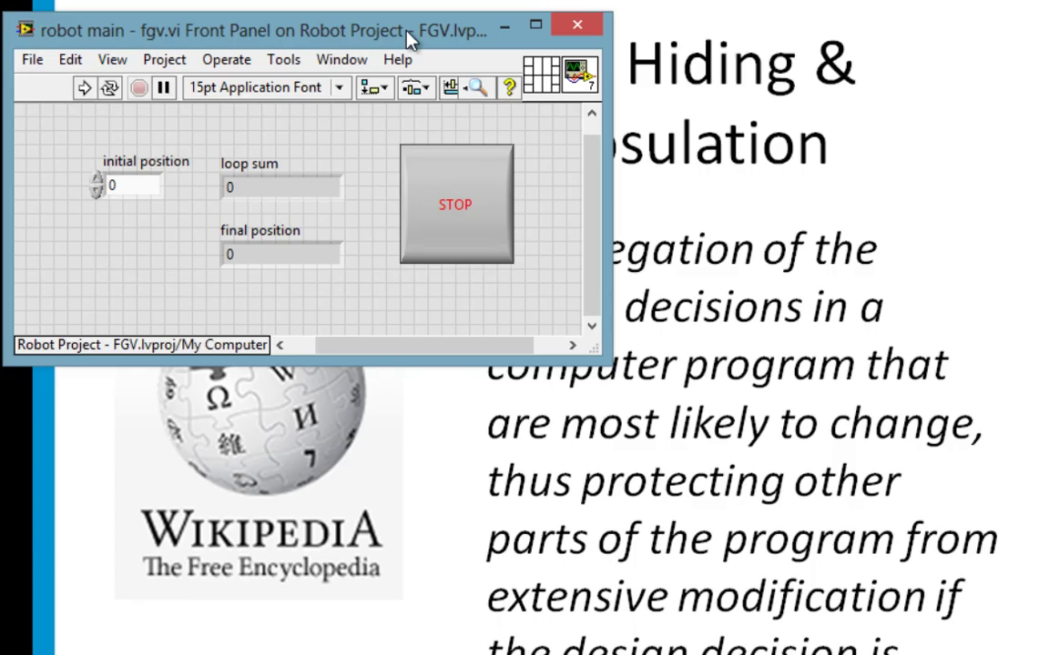
pyautogui.hotkey('ctrl', 'e')
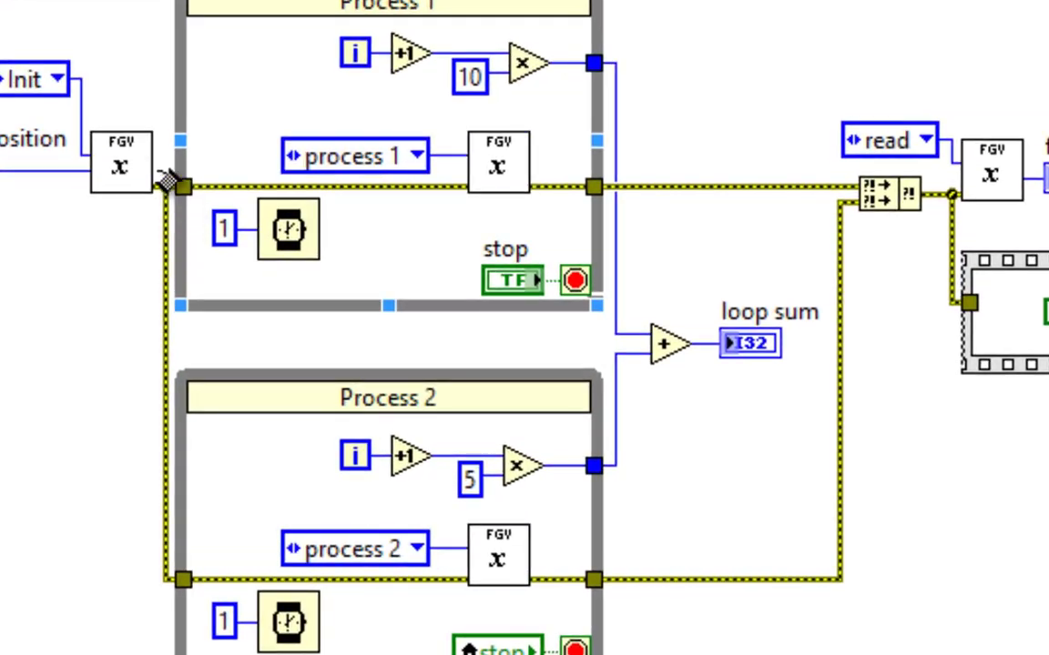
pyautogui.click(142, 167)
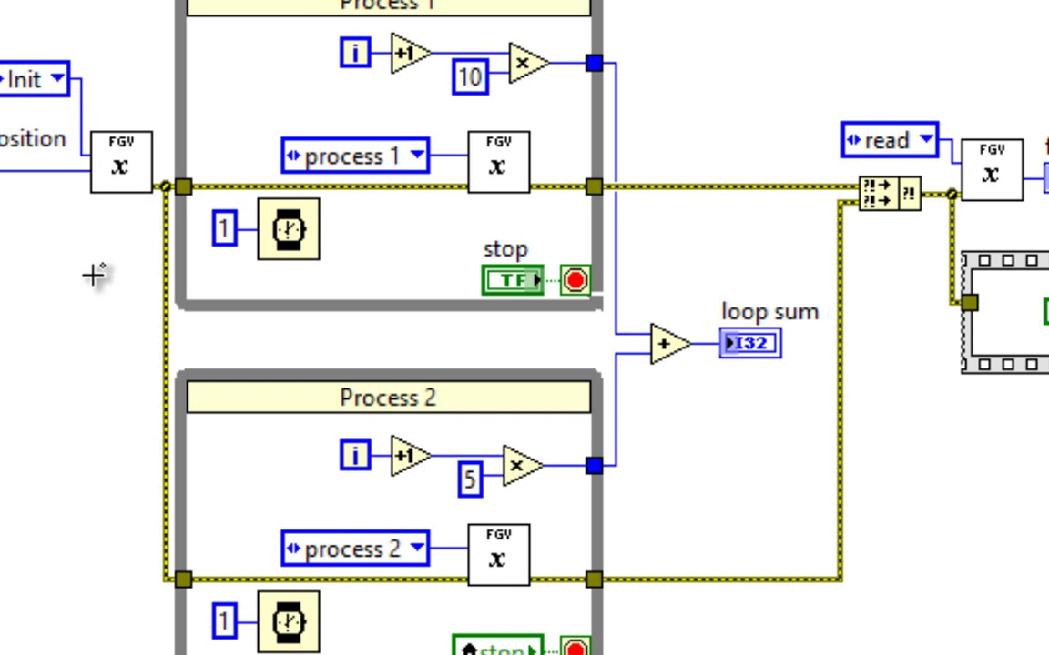
pyautogui.click(120, 180)
pyautogui.click(499, 167)
pyautogui.click(502, 557)
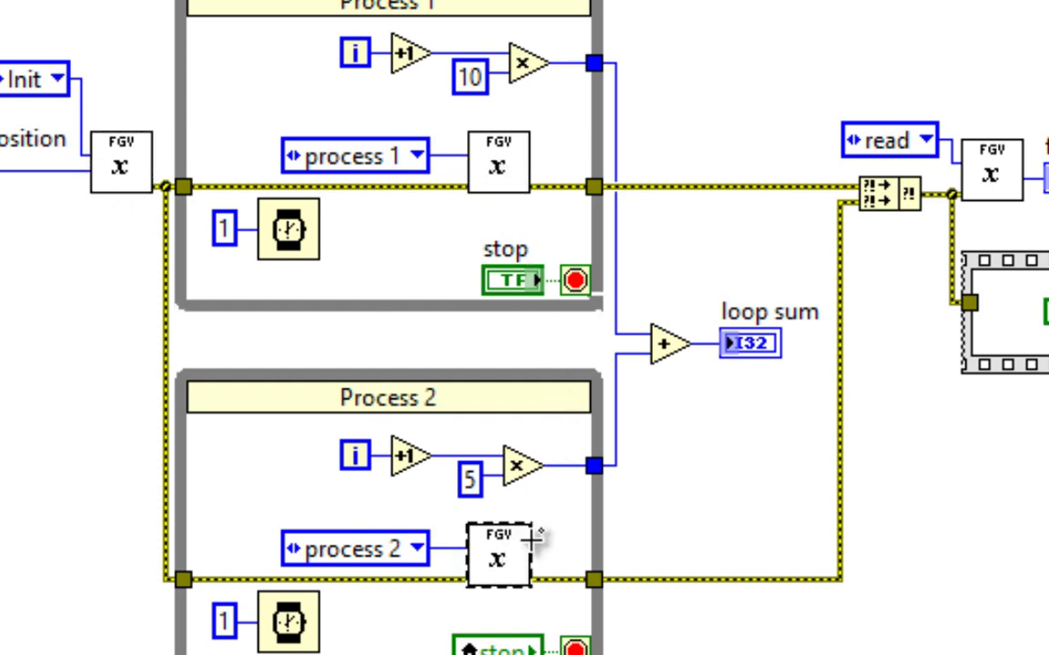
pyautogui.keyDown('shift'); pyautogui.click(1002, 175); pyautogui.keyUp('shift')
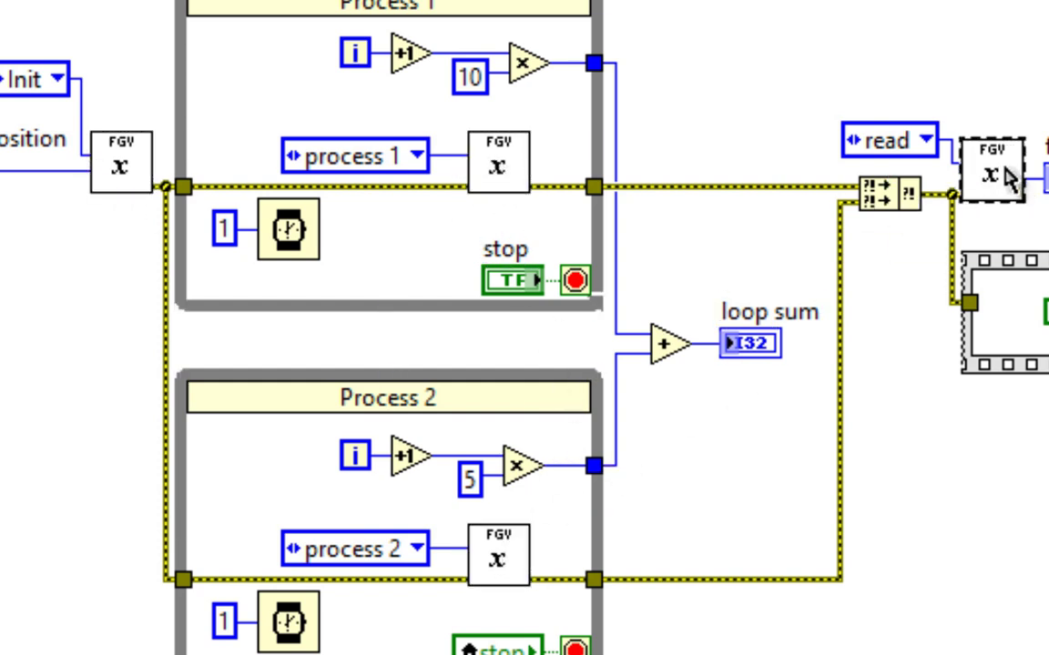
pyautogui.click(763, 117)
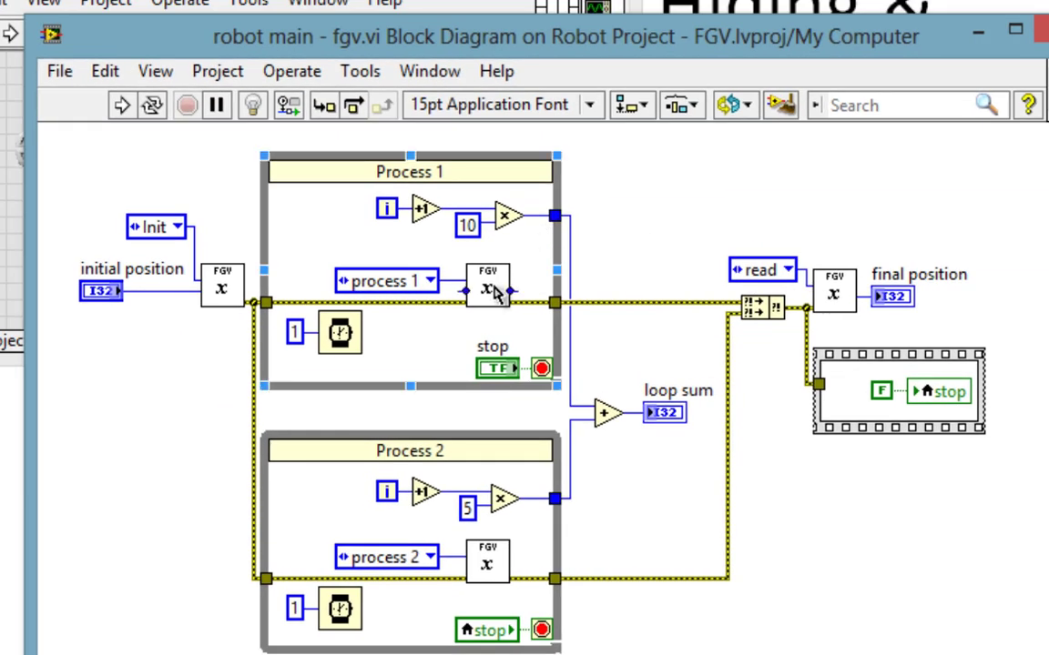
# Open the fgv.vi subVI, move its front panel aside, and show its block diagram
pyautogui.doubleClick(494, 290)
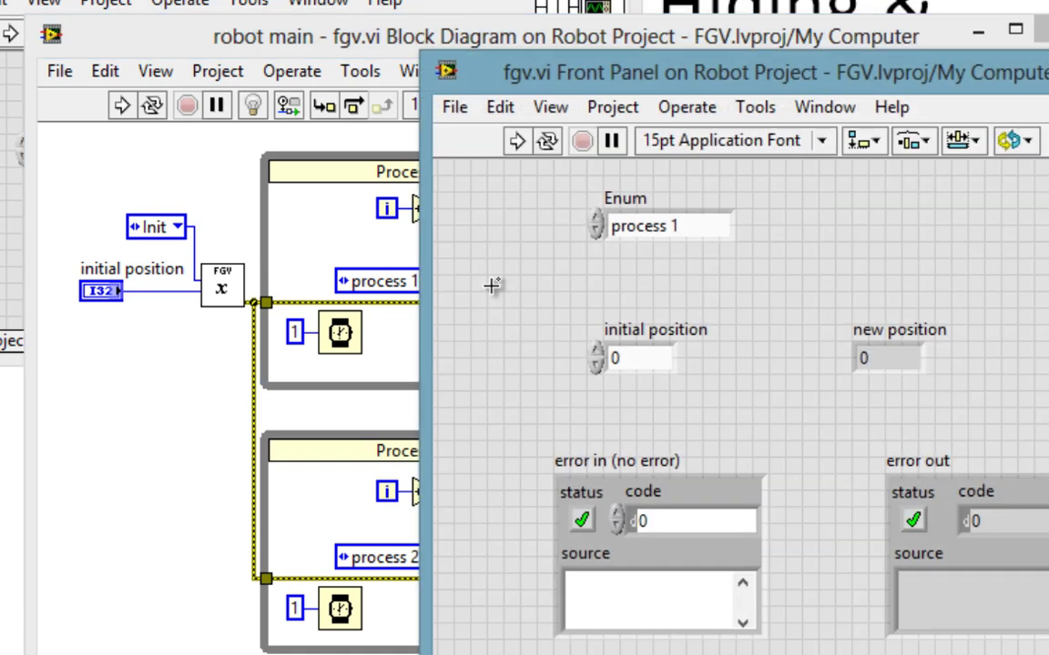
pyautogui.moveTo(739, 81); pyautogui.dragTo(346, 45)
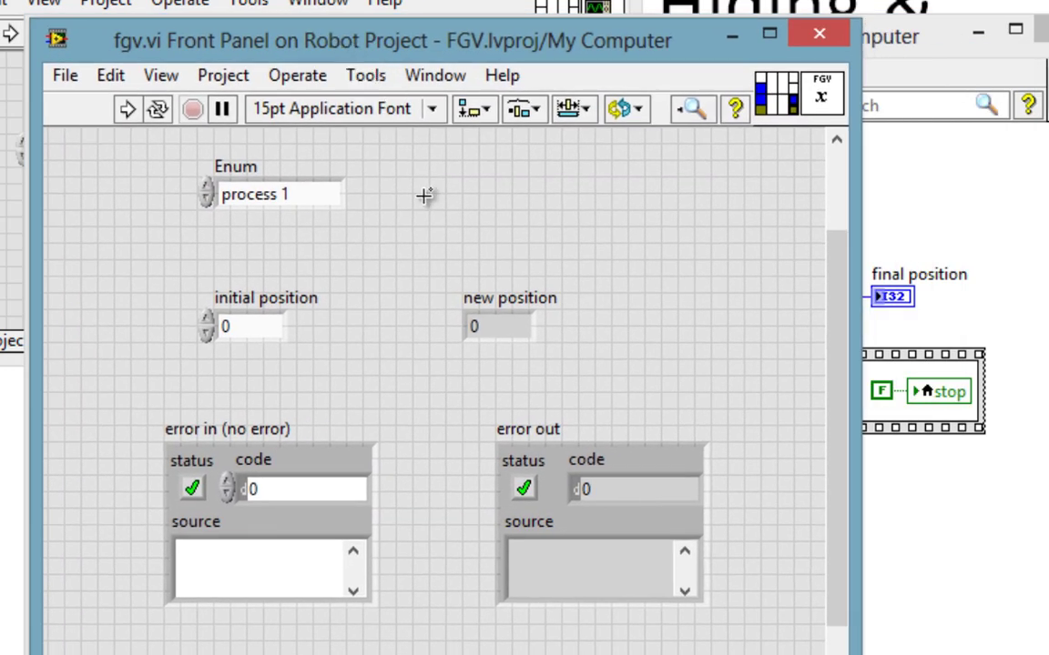
pyautogui.hotkey('ctrl', 'e')
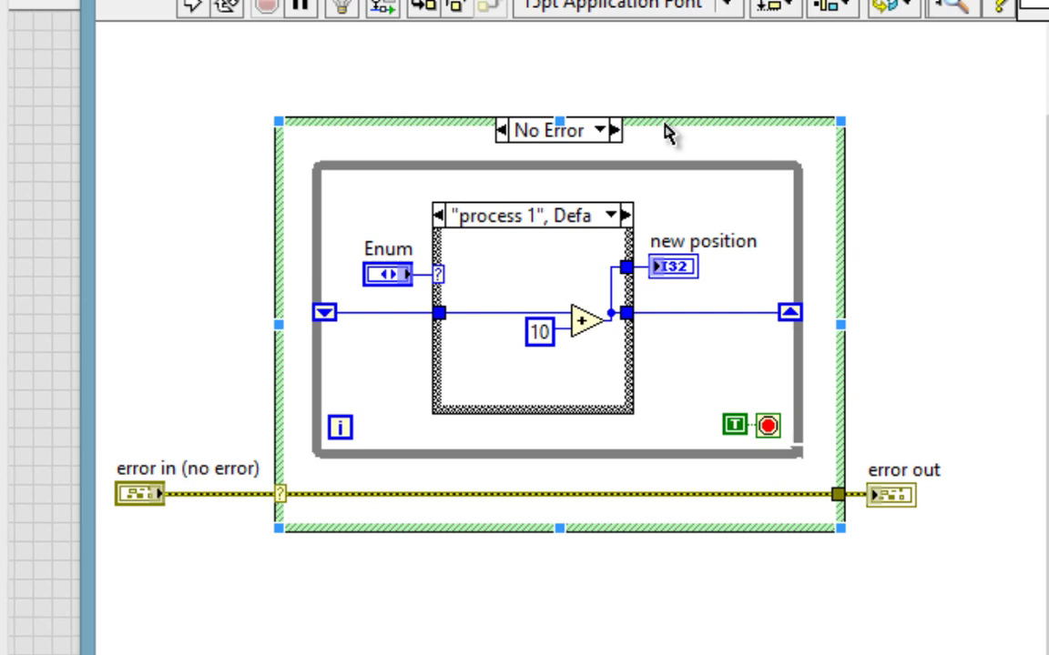
# Inspect fgv.vi's error case structure, while loop, inner case structure and shift registers
pyautogui.click(617, 226)
pyautogui.click(670, 129)
pyautogui.click(672, 152)
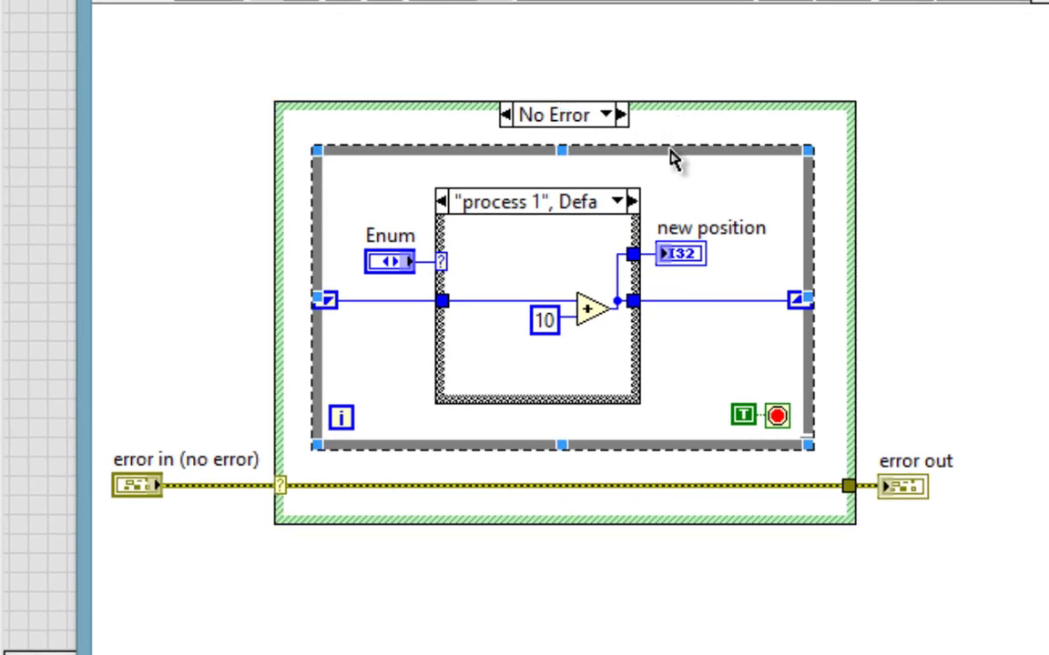
pyautogui.keyDown('shift'); pyautogui.click(424, 307); pyautogui.keyUp('shift')
pyautogui.click(351, 374)
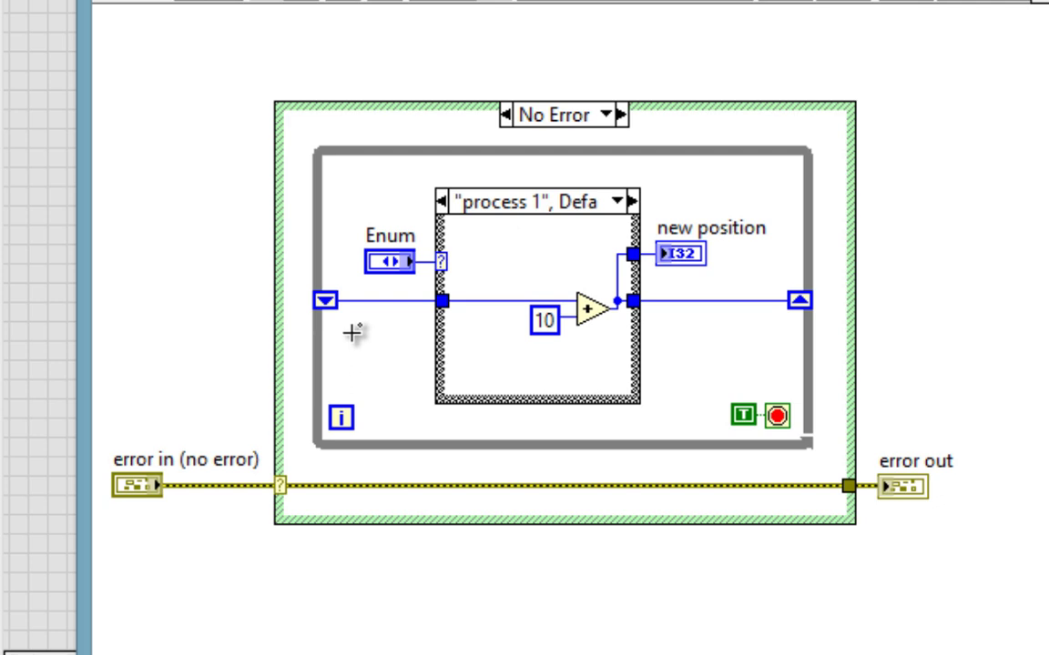
pyautogui.moveTo(350, 326); pyautogui.dragTo(268, 249)
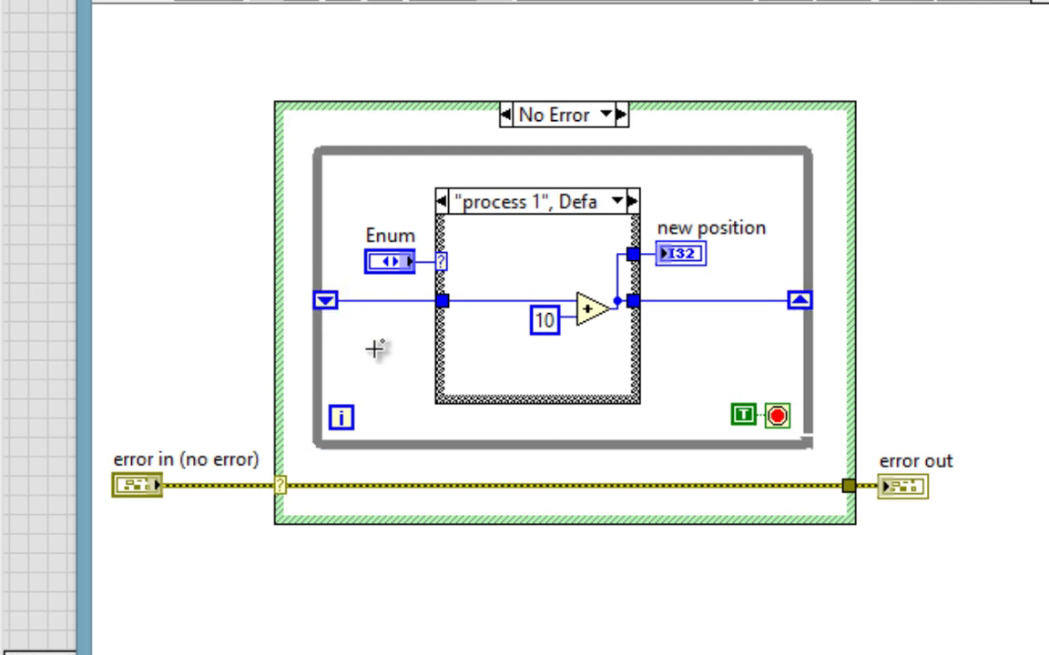
pyautogui.click(351, 340)
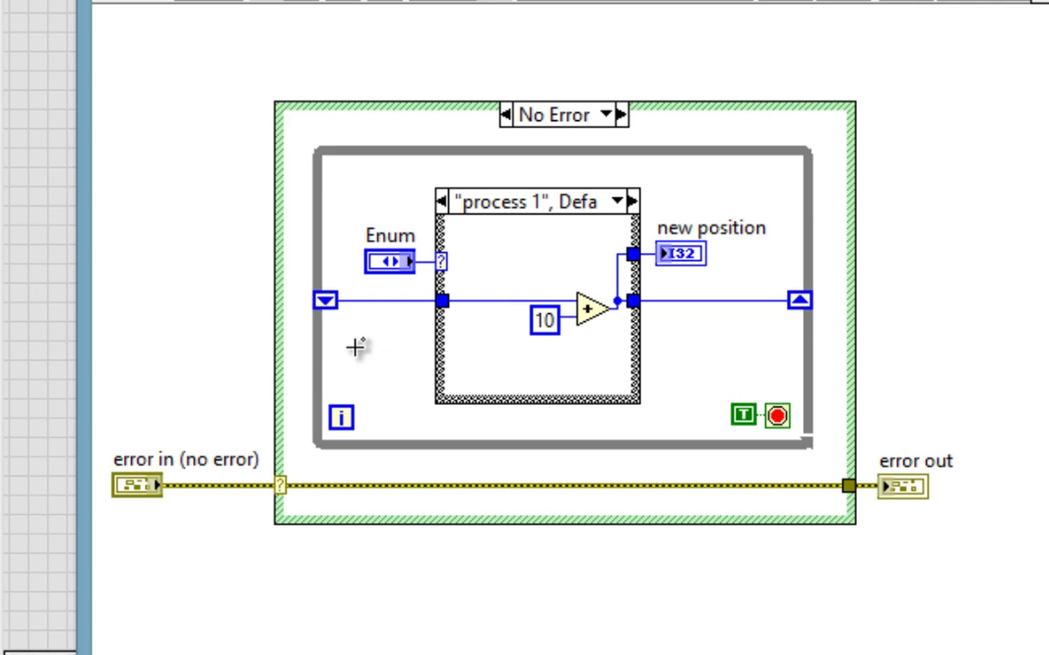
# Review the FGV's Init case and its initial position control
pyautogui.click(619, 202)
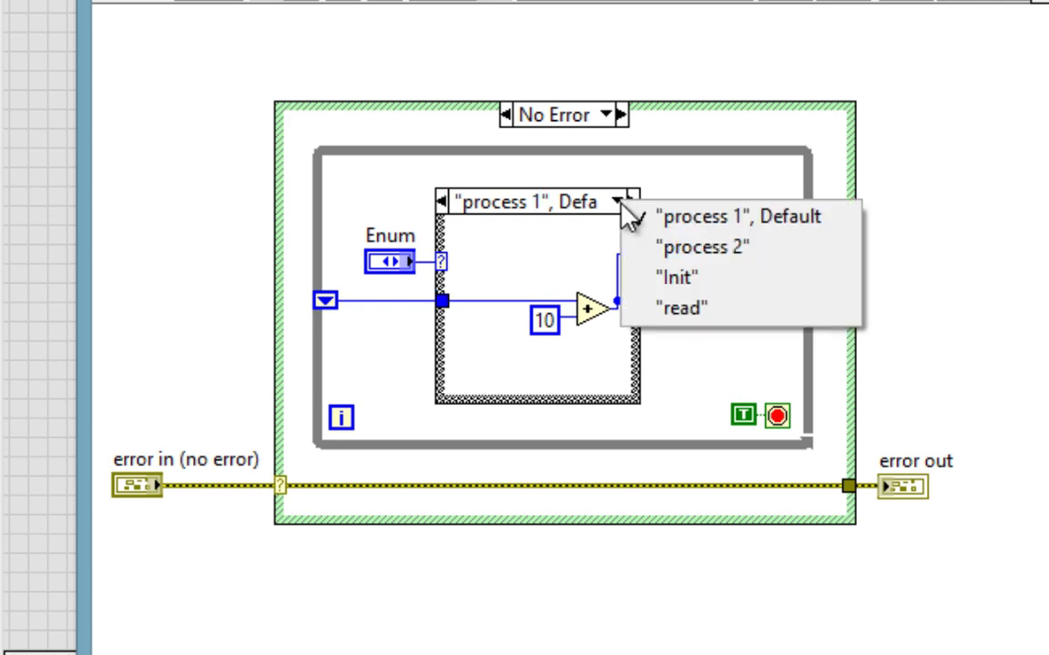
pyautogui.click(703, 277)
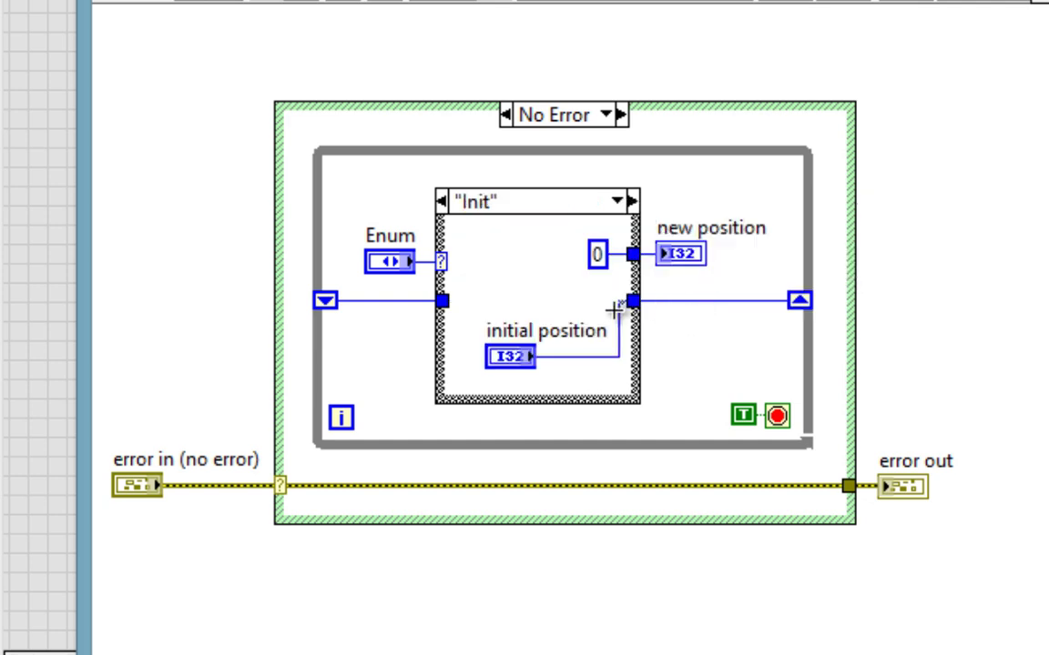
pyautogui.click(525, 369)
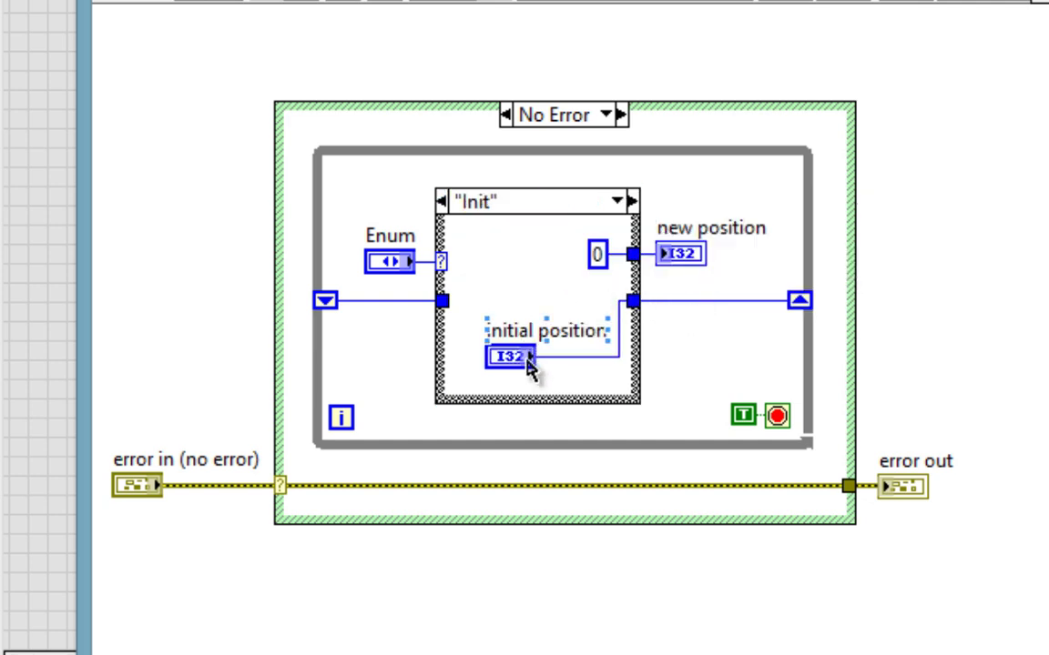
pyautogui.click(635, 273)
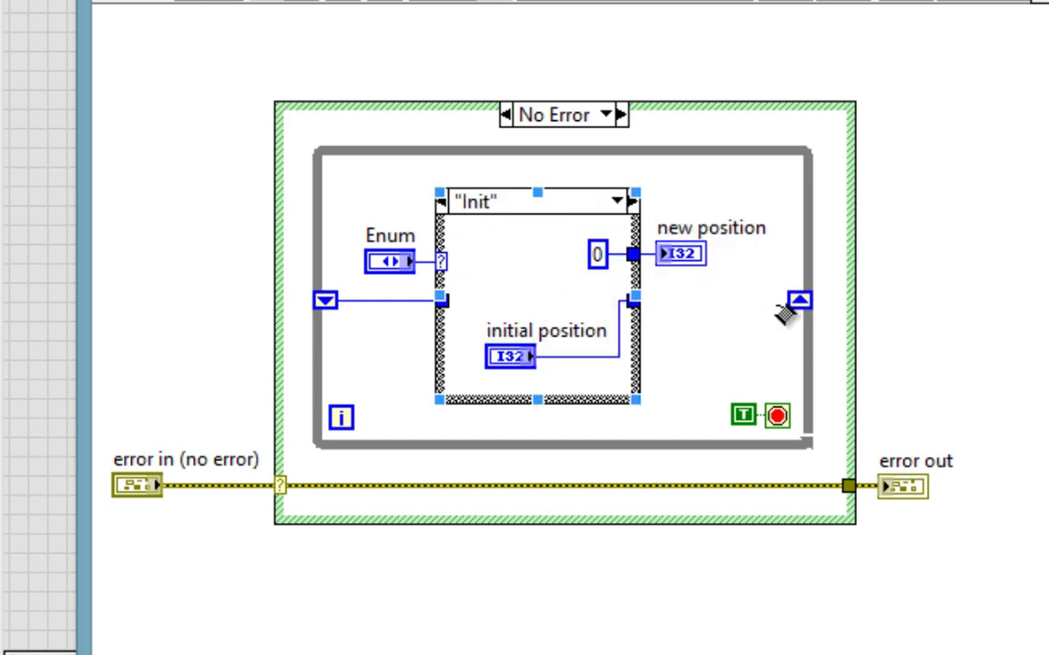
# Switch the FGV case to read and inspect its shift register connection
pyautogui.click(616, 204)
pyautogui.click(679, 307)
pyautogui.click(526, 273)
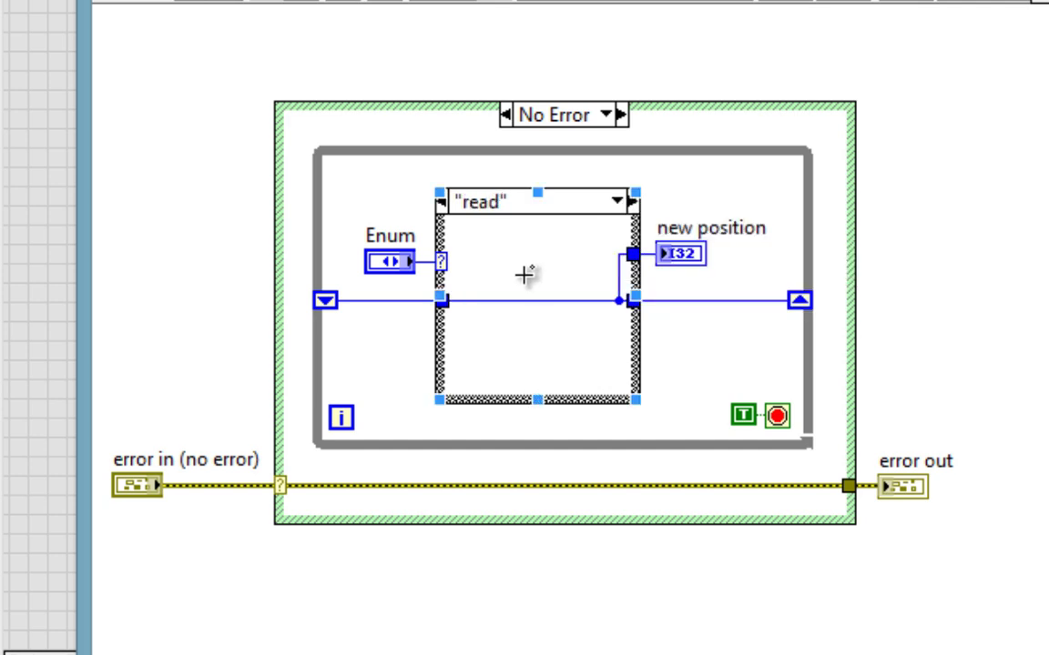
pyautogui.click(349, 351)
pyautogui.click(331, 301)
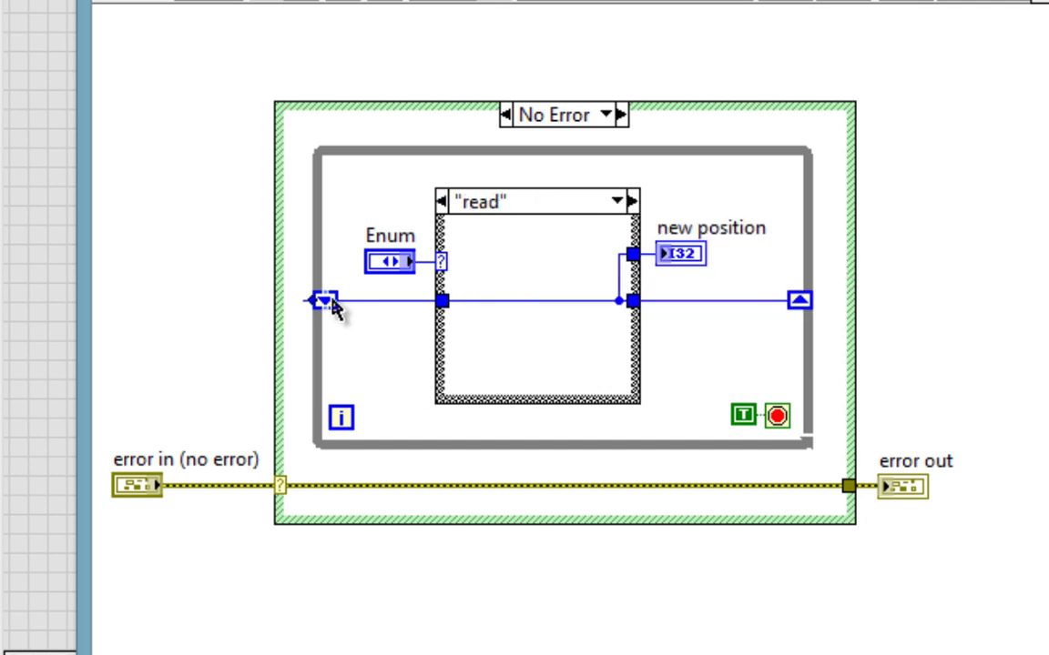
pyautogui.click(440, 296)
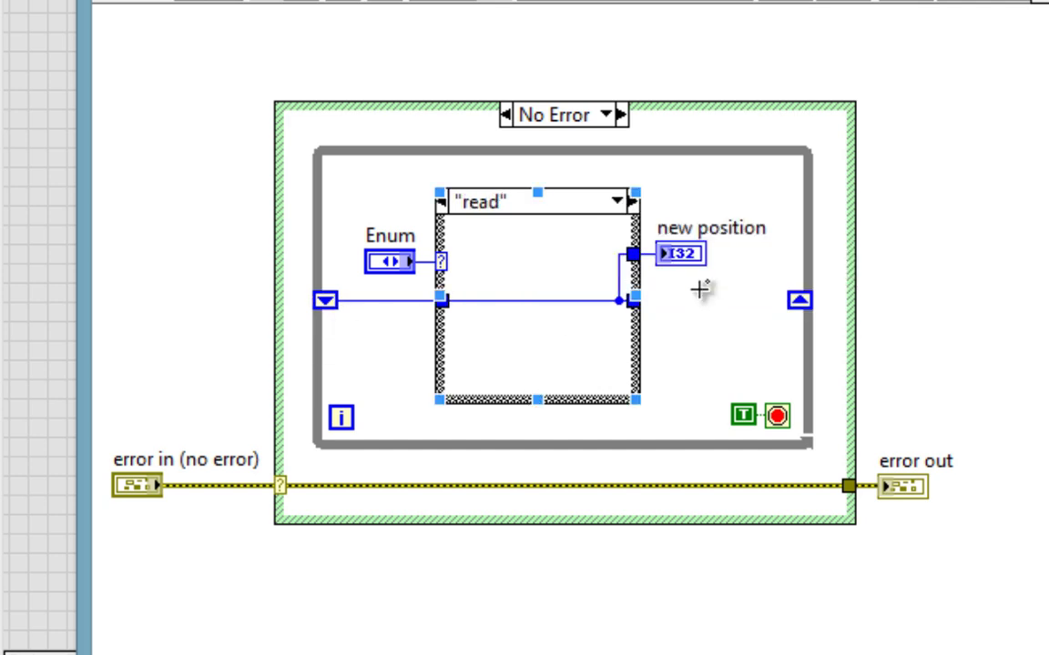
pyautogui.click(685, 259)
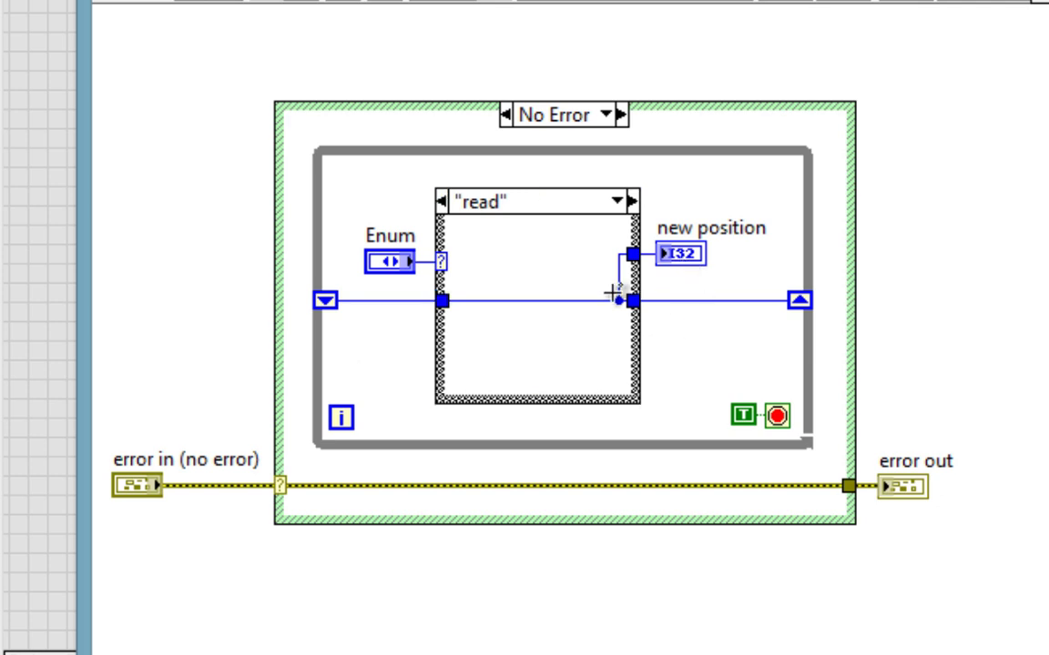
pyautogui.click(607, 216)
# Show the process 1 case and its stop terminal, then return to robot main FGV
pyautogui.click(616, 204)
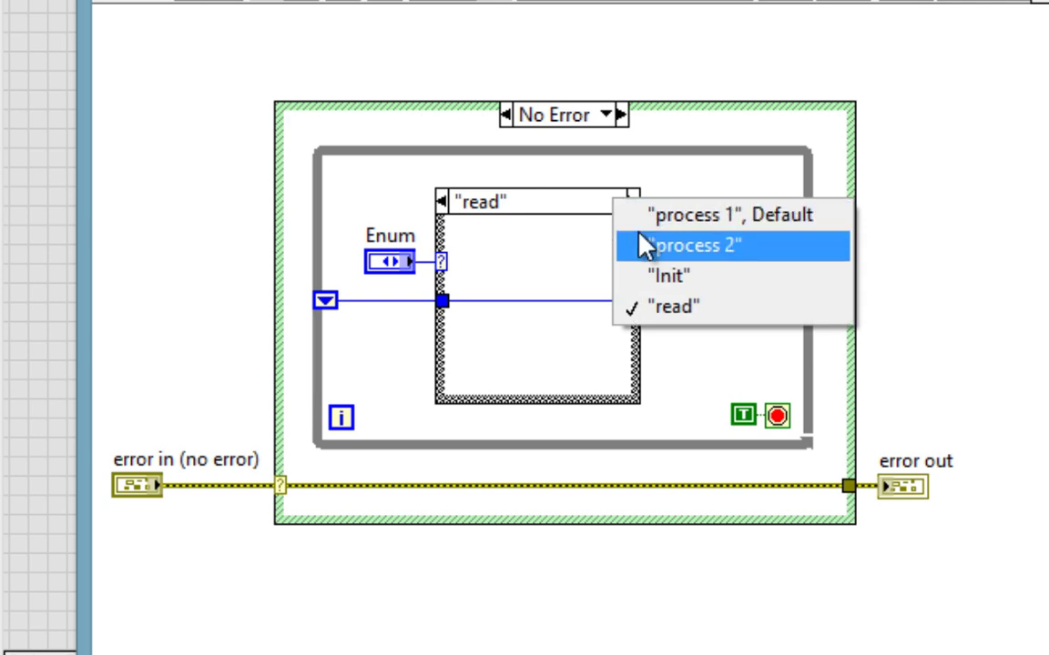
pyautogui.click(646, 217)
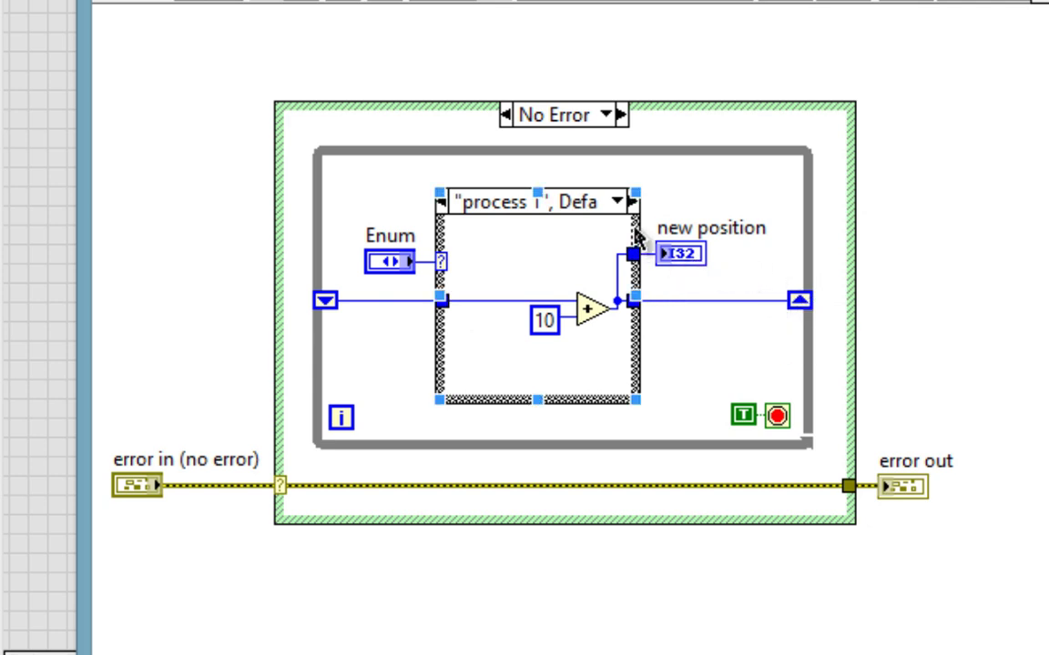
pyautogui.scroll(-1, 635, 262)
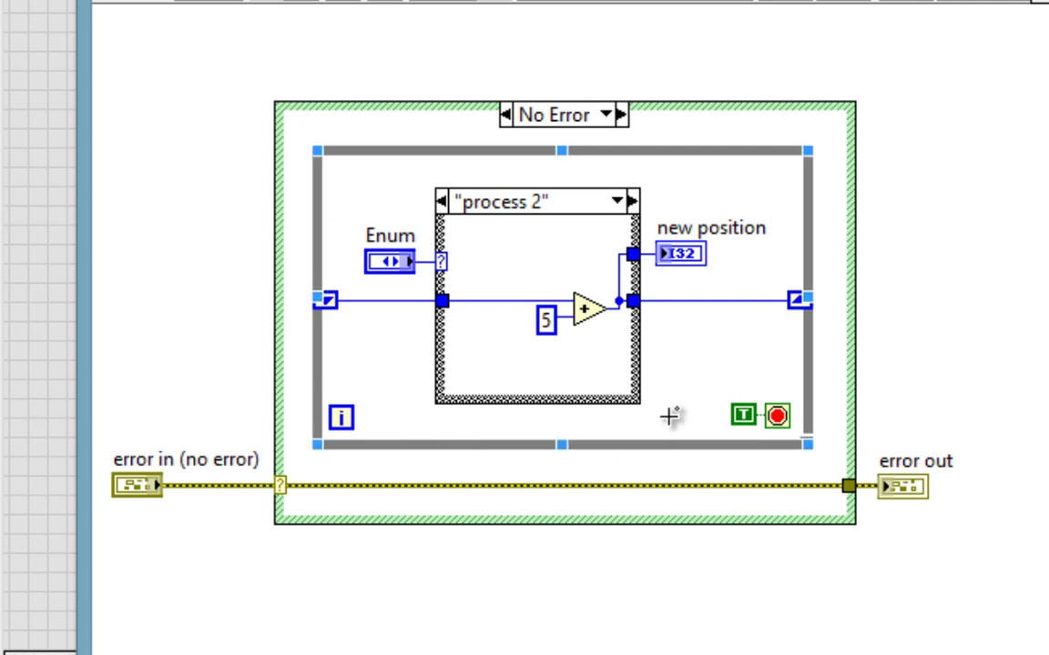
pyautogui.moveTo(703, 378); pyautogui.dragTo(798, 428)
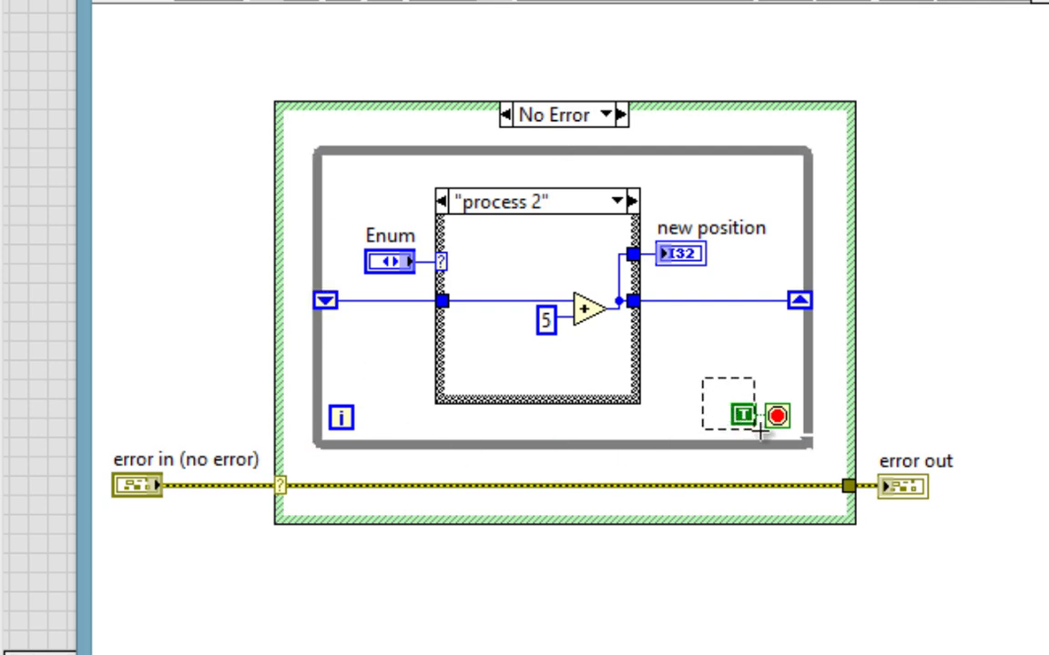
pyautogui.click(784, 369)
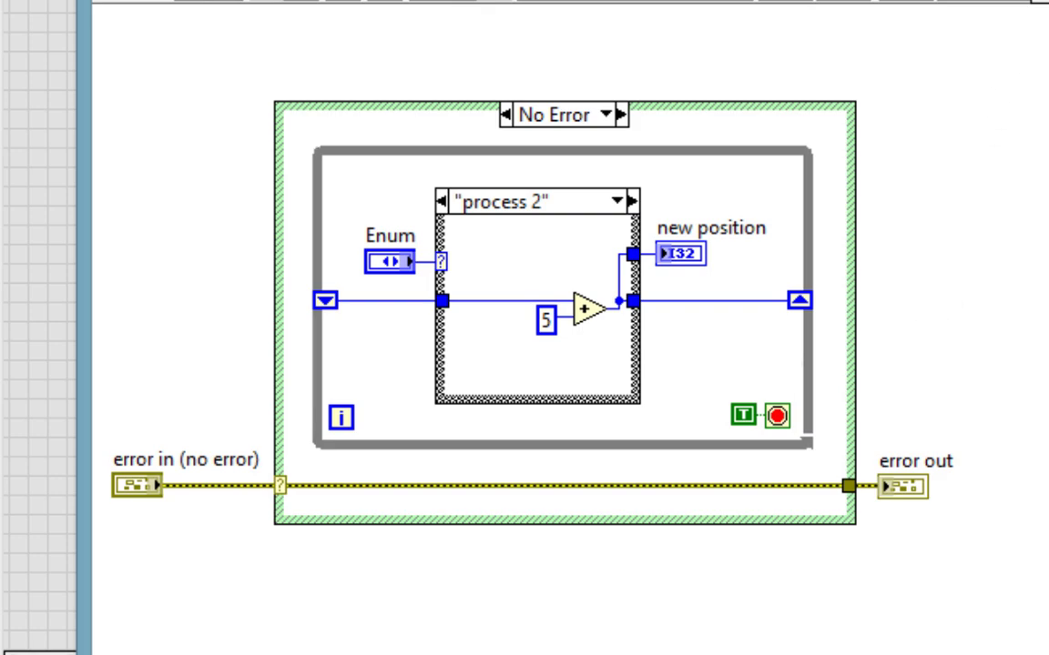
pyautogui.hotkey('ctrl', 'e')
pyautogui.hotkey('ctrl', 'e')
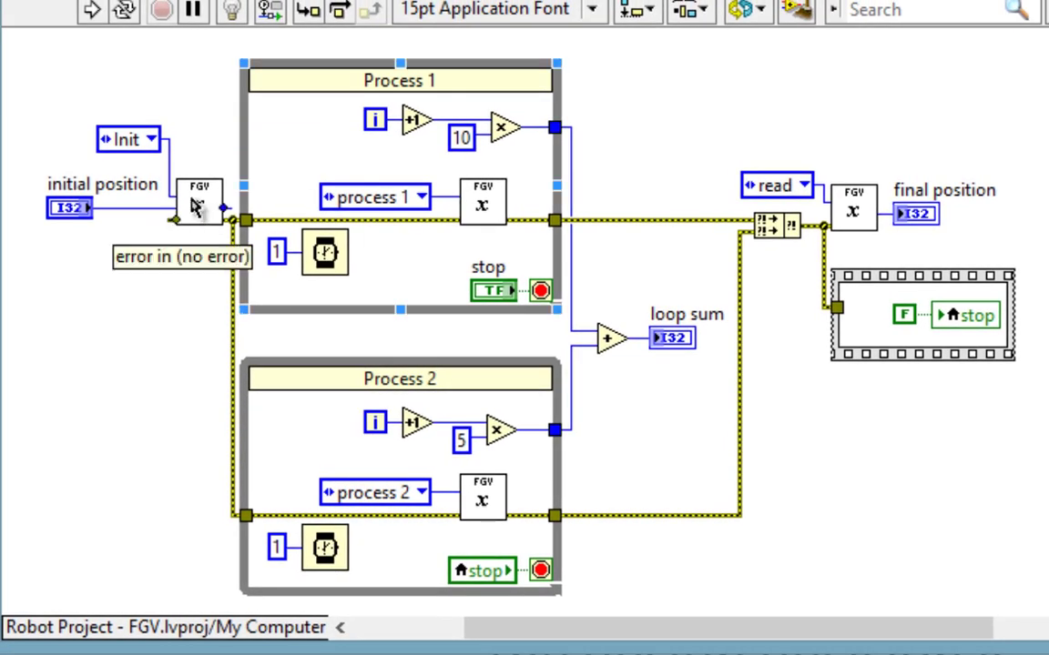
pyautogui.moveTo(98, 92); pyautogui.dragTo(137, 157)
pyautogui.click(212, 139)
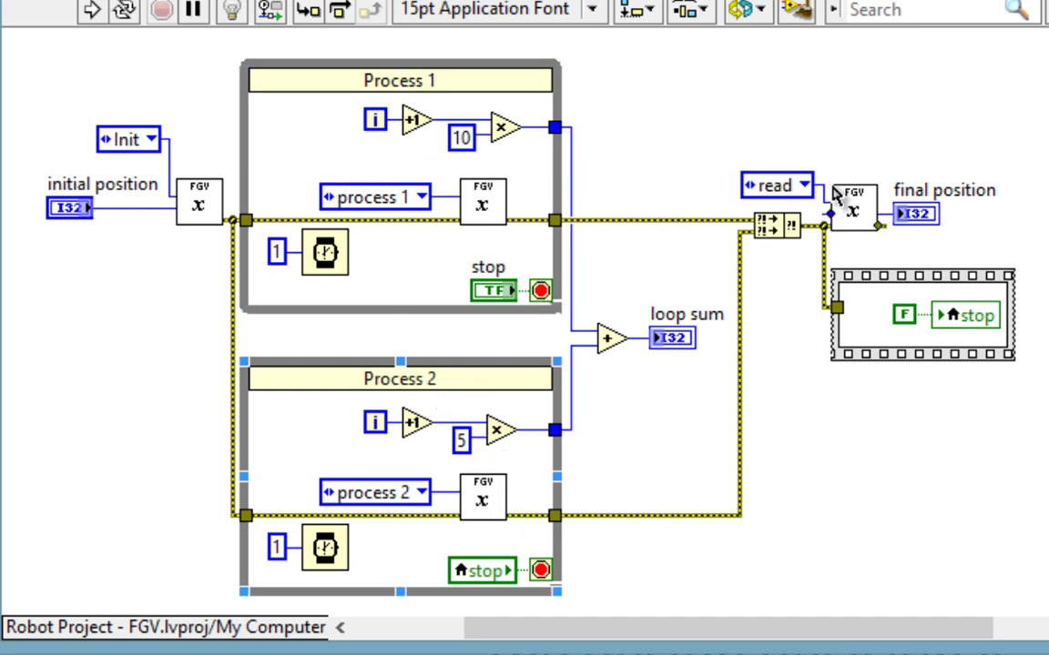
pyautogui.click(944, 190)
pyautogui.click(951, 210)
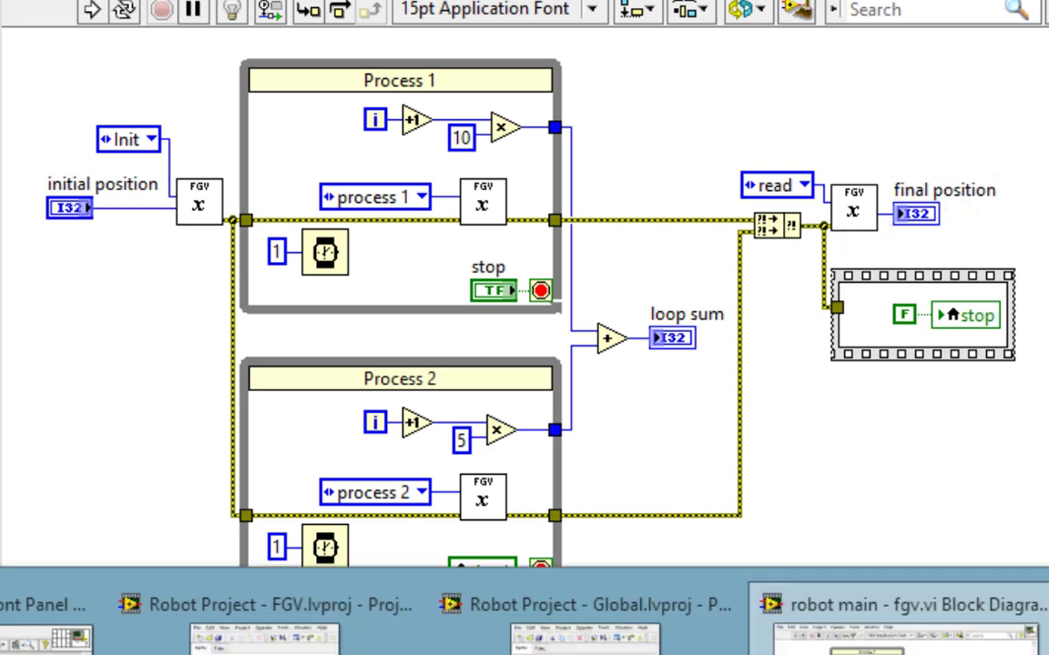
# Switch to the global-variable robot main and highlight its Process 2 position update nodes
pyautogui.click(46, 606)
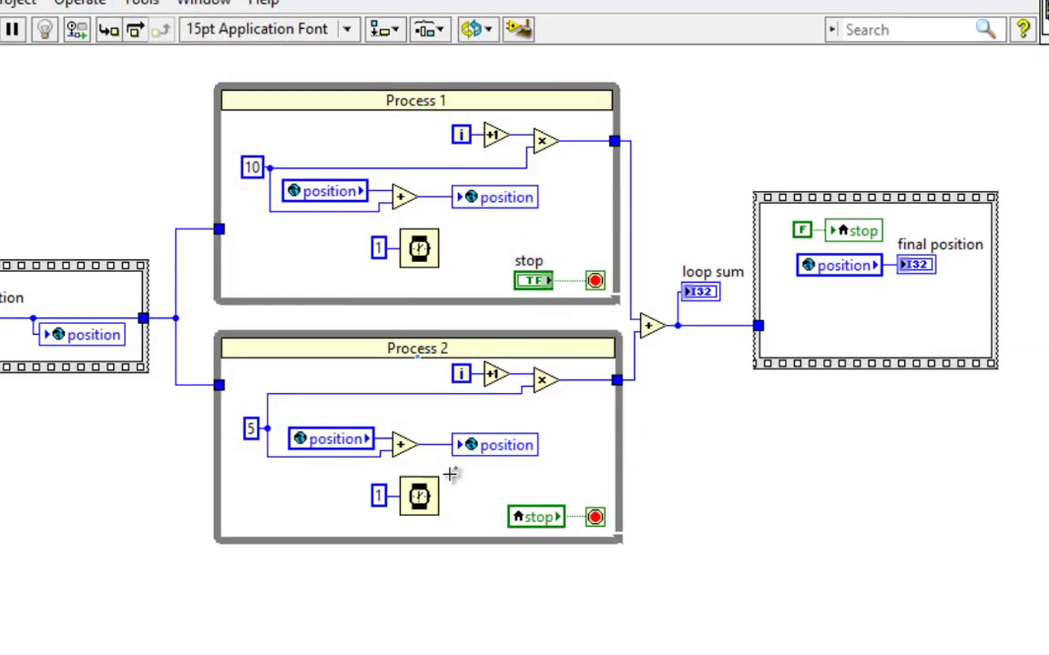
pyautogui.moveTo(550, 224)
pyautogui.mouseDown()
pyautogui.moveTo(470, 198)
pyautogui.moveTo(273, 171)
pyautogui.mouseUp()
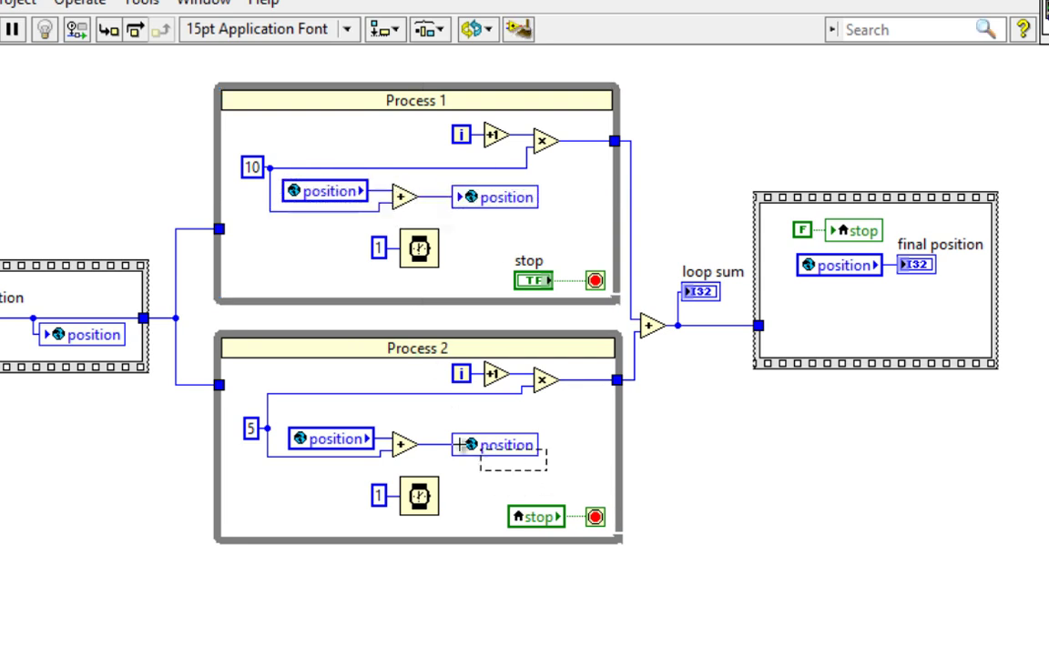
pyautogui.moveTo(434, 440); pyautogui.dragTo(316, 417)
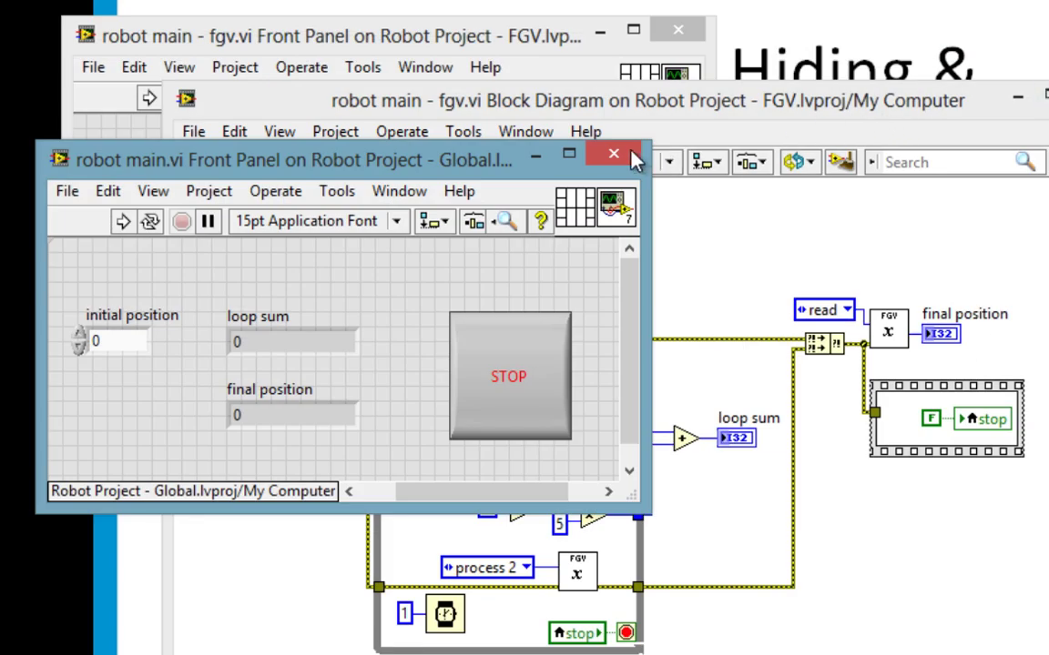
# Close the global-variable front panel and select the FGV version's Process 1 loop
pyautogui.click(628, 155)
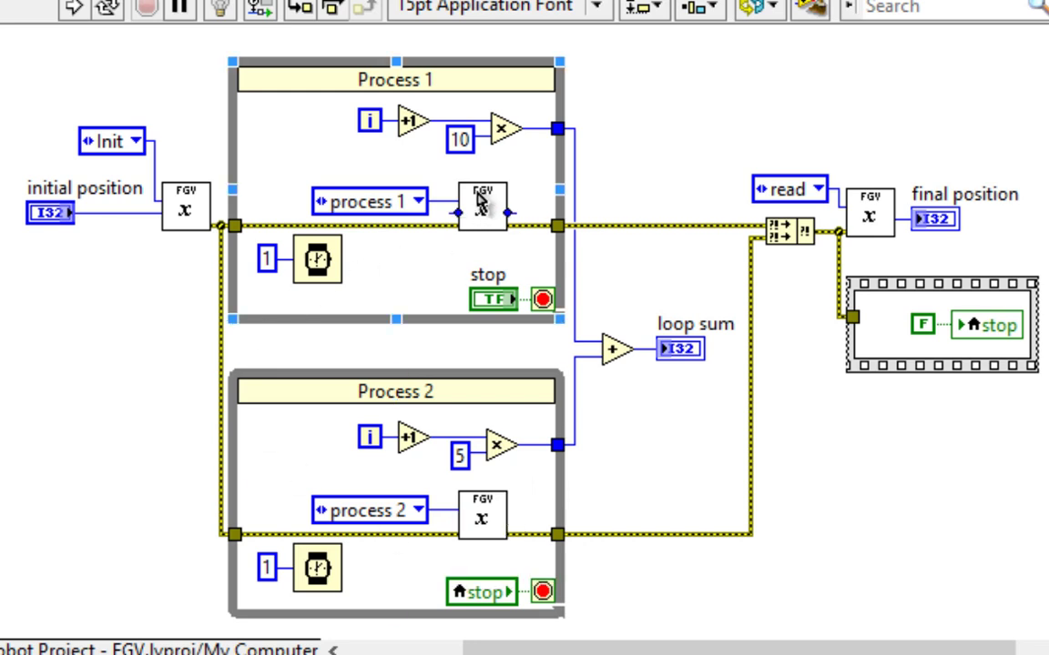
pyautogui.click(428, 288)
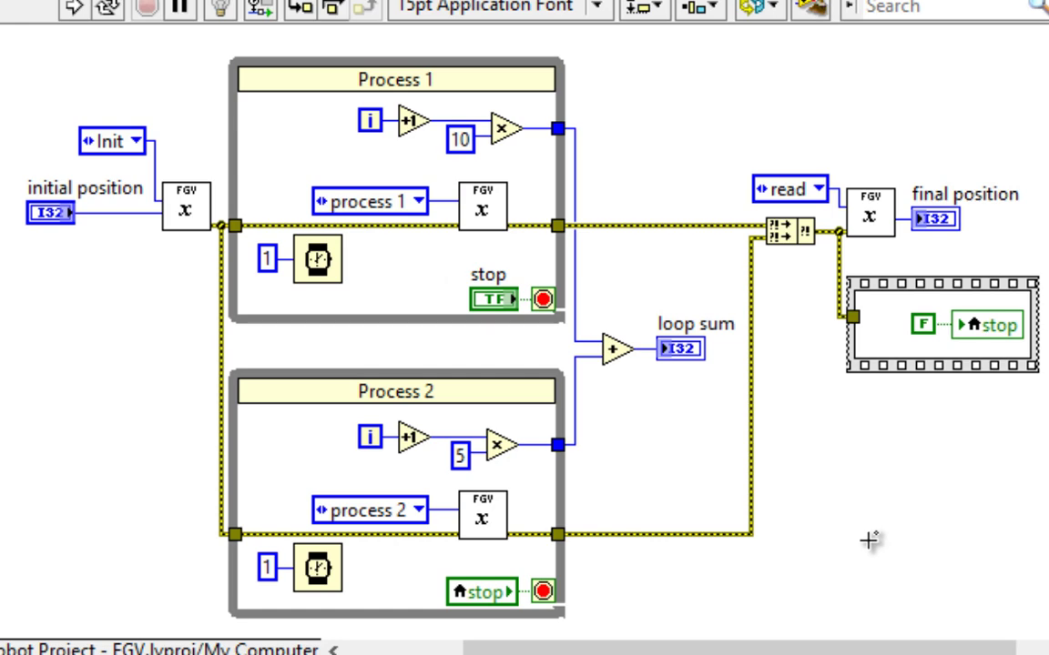
# Bring up the FGV robot main front panel and run and stop it twice
pyautogui.hotkey('ctrl', 'e')
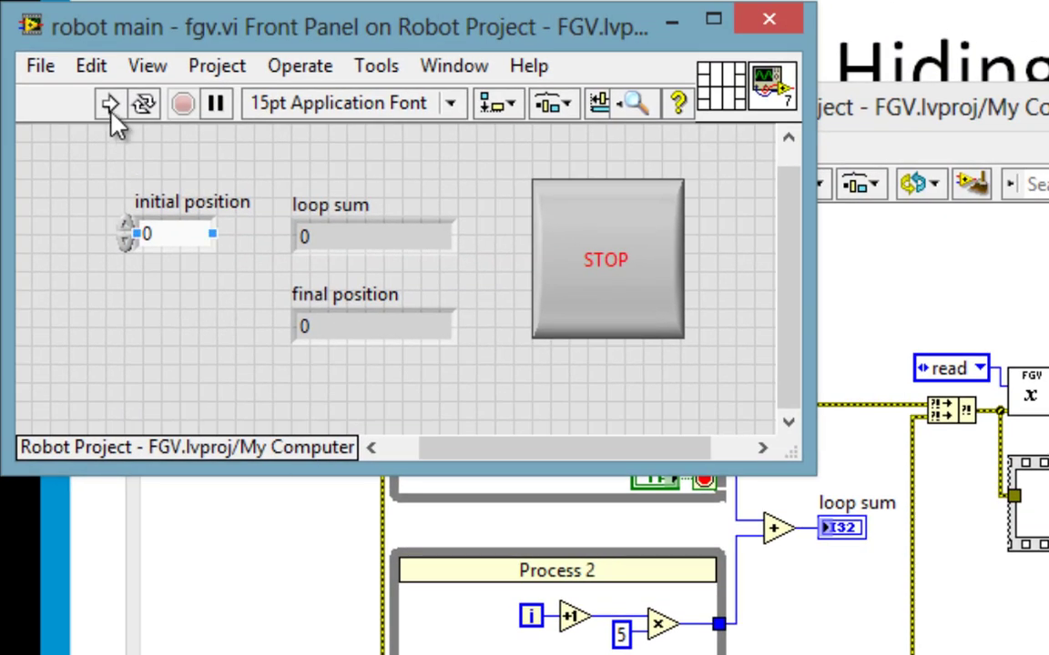
pyautogui.click(109, 102)
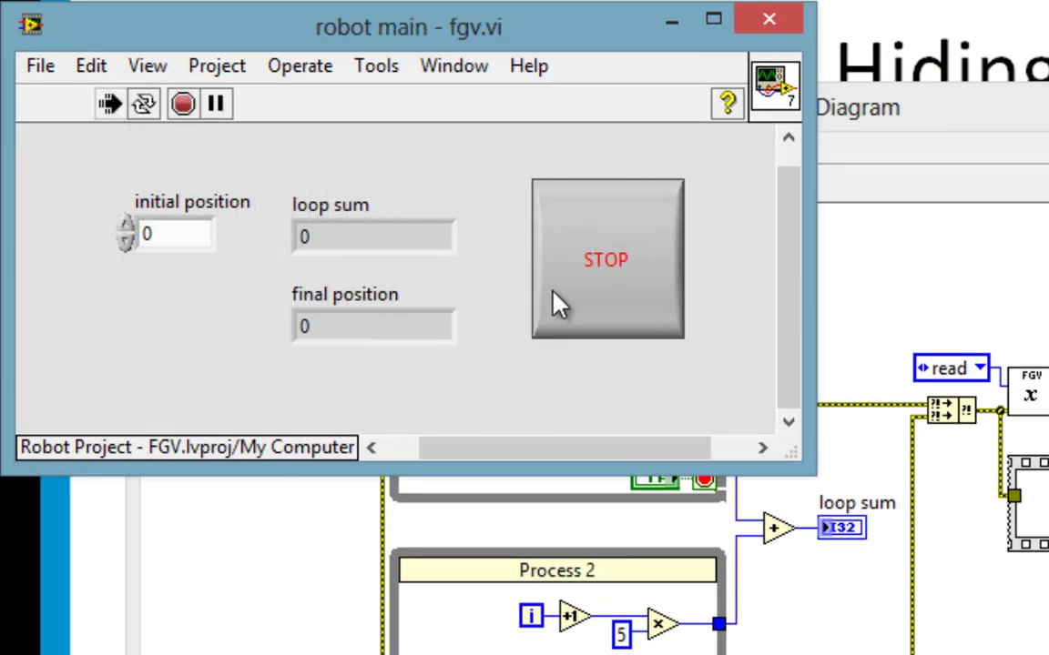
pyautogui.click(573, 296)
pyautogui.click(109, 103)
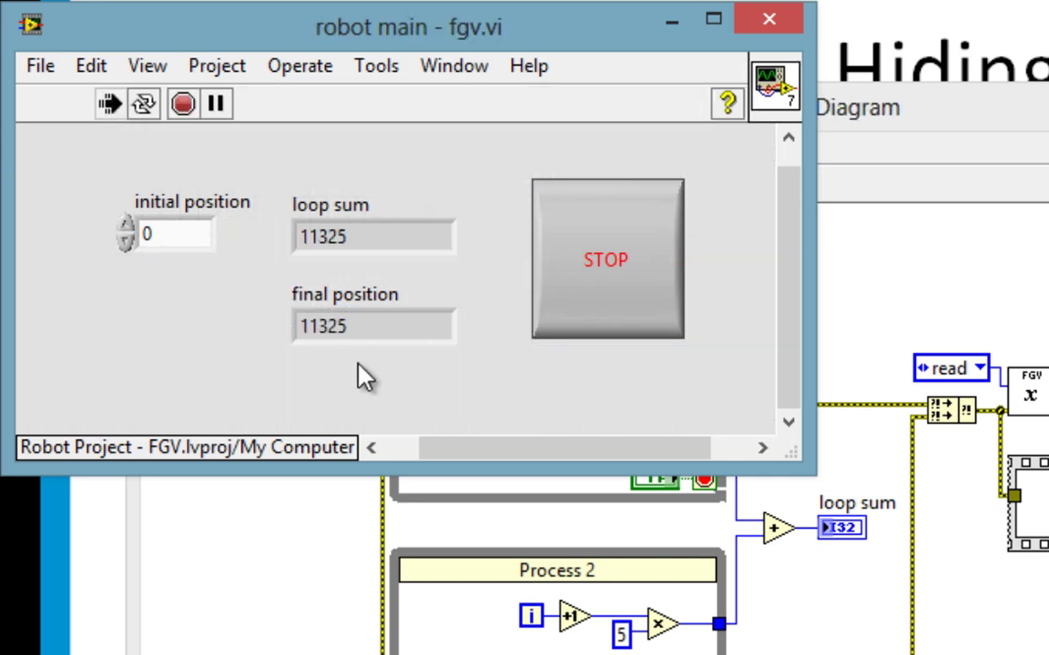
pyautogui.click(605, 301)
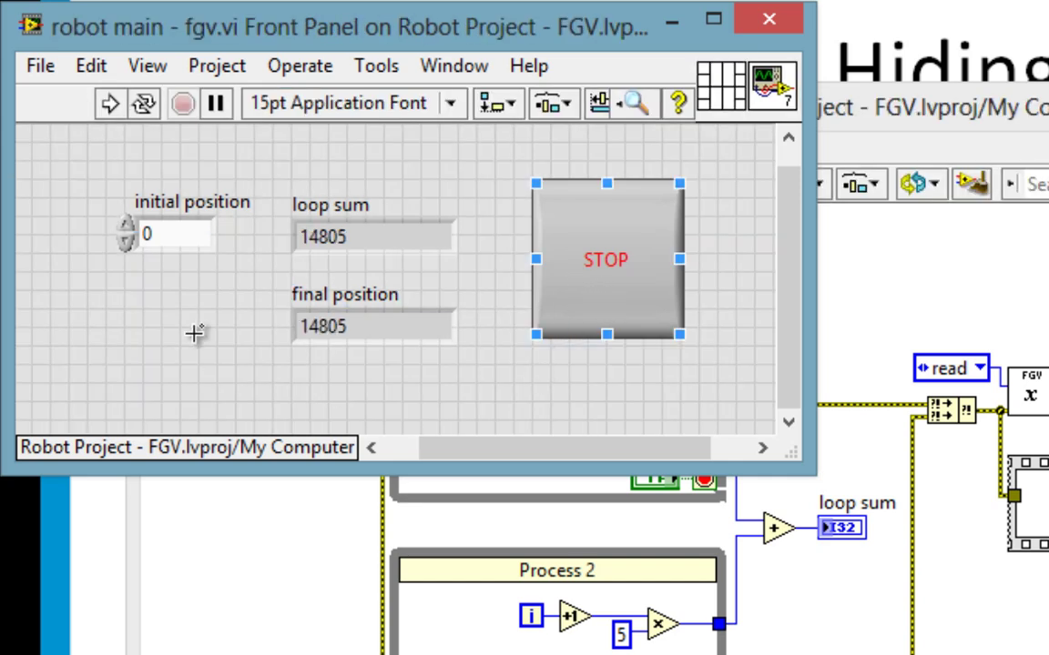
# Run and stop it once more, confirming loop sum and final position both read 2783610
pyautogui.moveTo(168, 297); pyautogui.dragTo(118, 130)
pyautogui.click(109, 103)
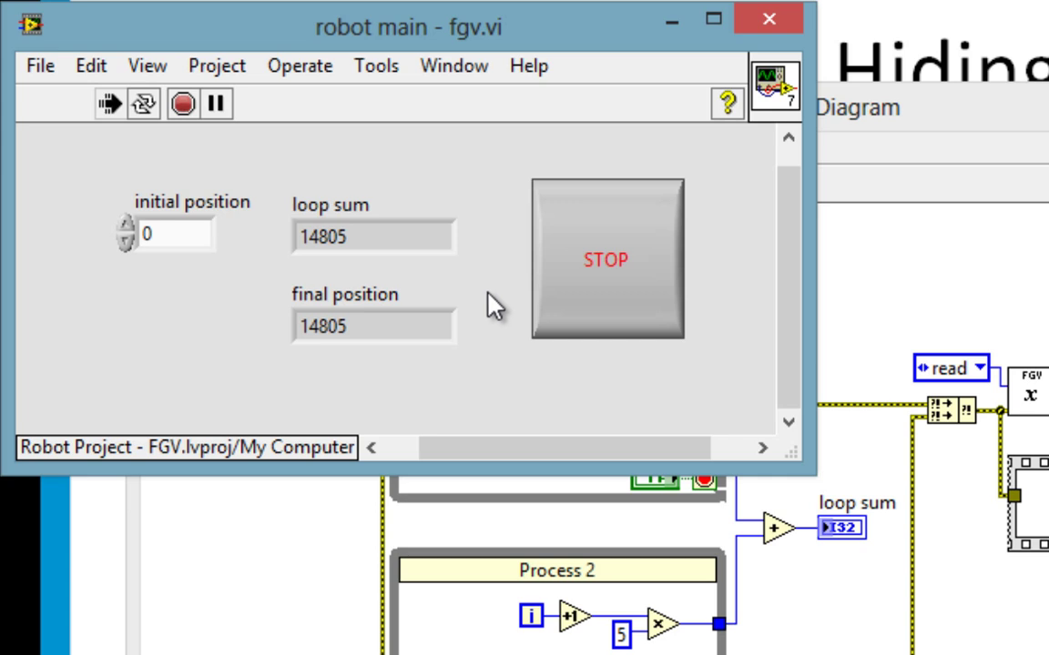
pyautogui.click(585, 297)
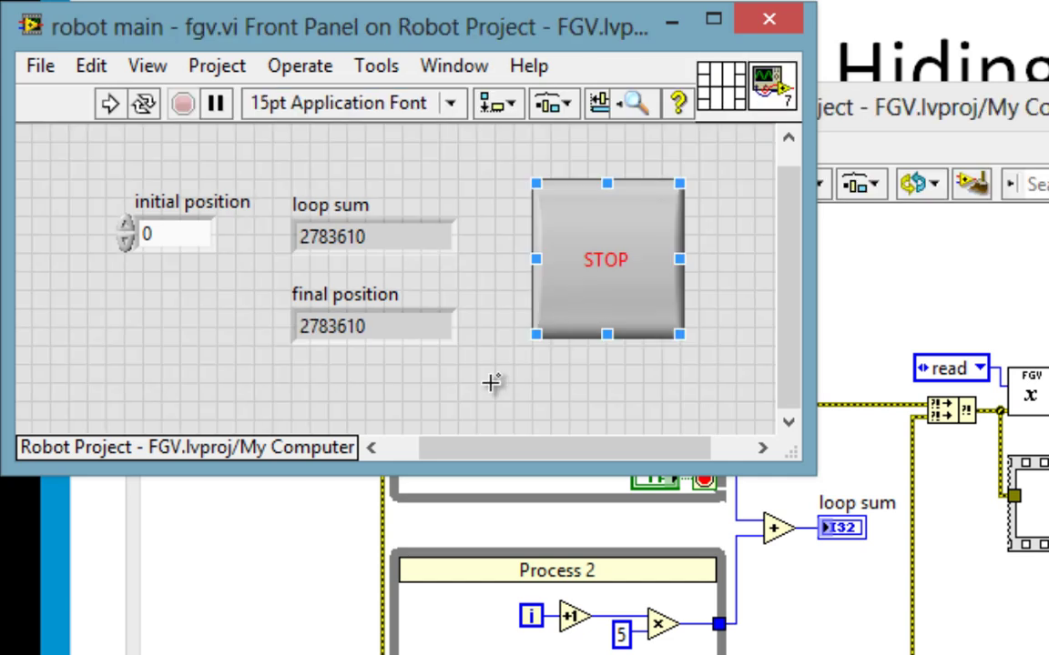
pyautogui.click(330, 335)
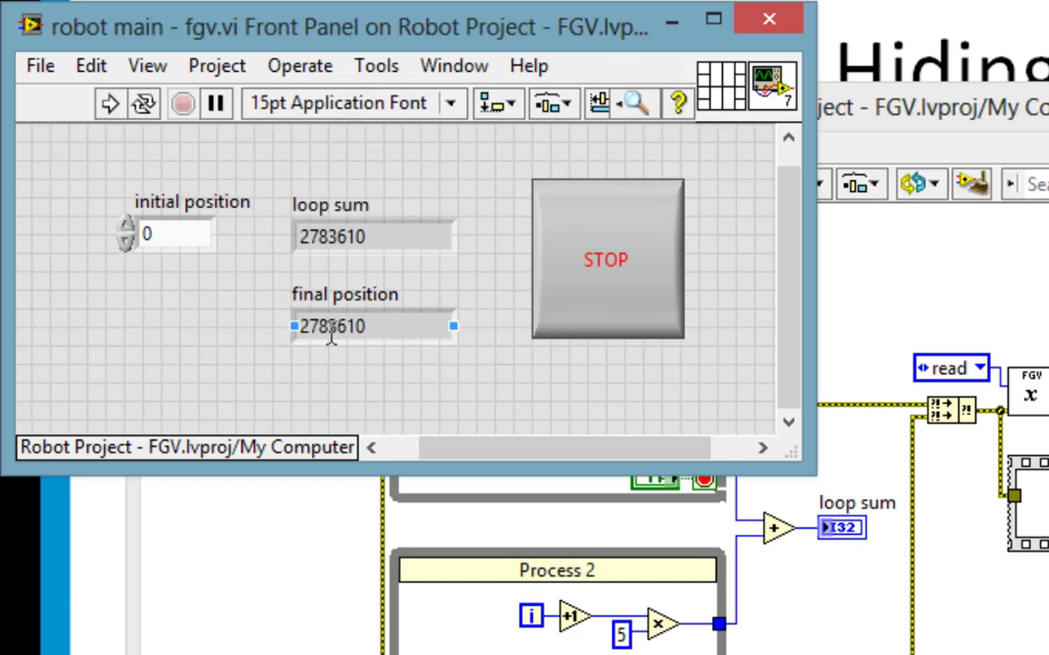
pyautogui.click(390, 373)
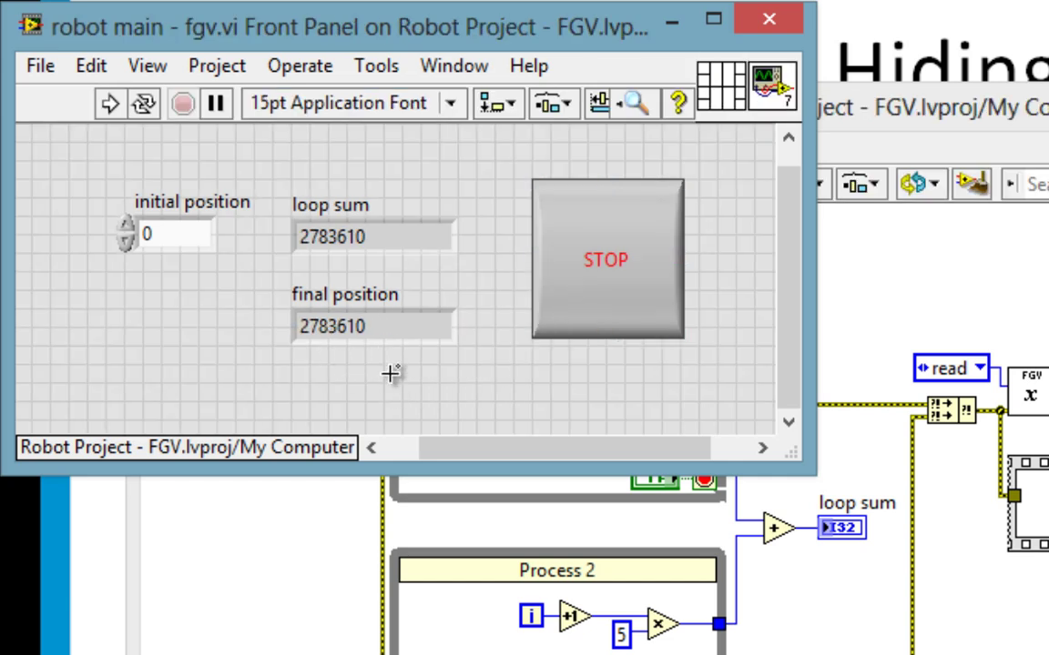